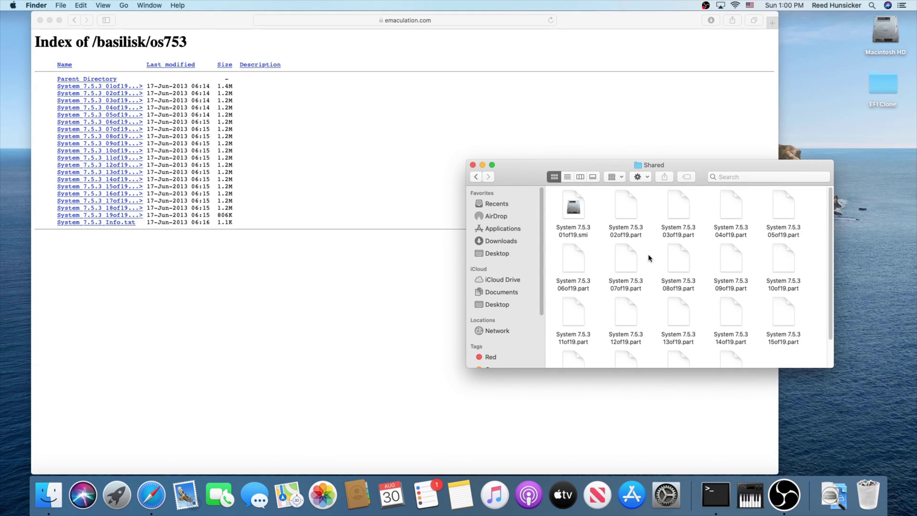
# Return the browser to the Basilisk II setup guide and show the Downloads folder in Finder.
pyautogui.click(474, 177)
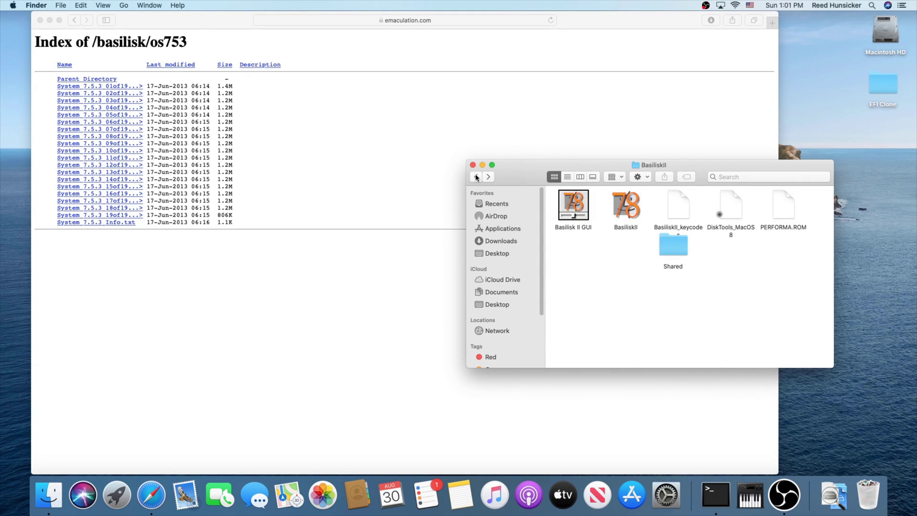
pyautogui.click(72, 21)
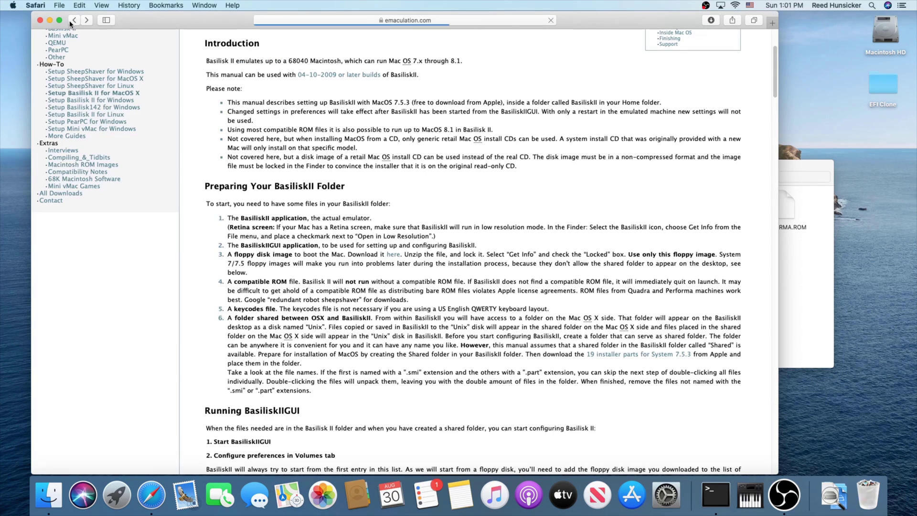
pyautogui.scroll(-5, 263, 159)
pyautogui.scroll(-10, 264, 163)
pyautogui.click(814, 262)
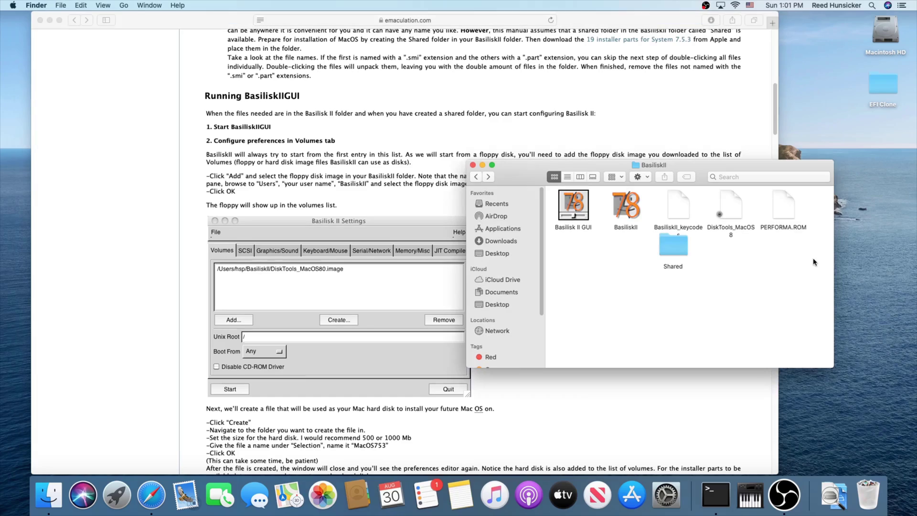
pyautogui.click(477, 177)
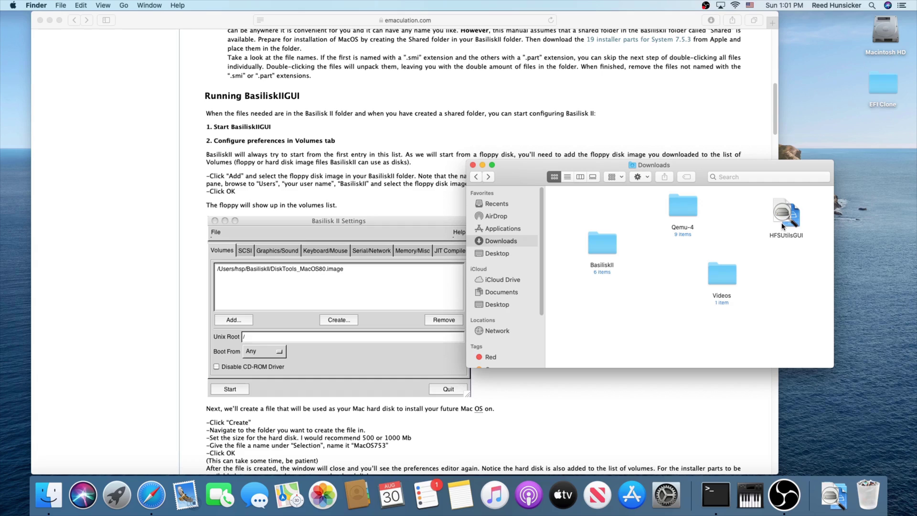
# Launch HFSUtilsGUI with Open, getting past the unverified-developer warning.
pyautogui.doubleClick(787, 217)
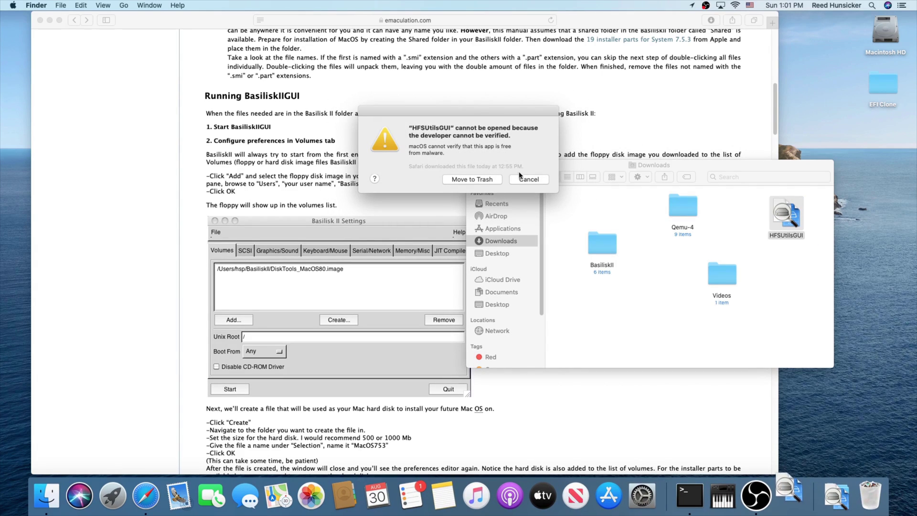
pyautogui.click(521, 180)
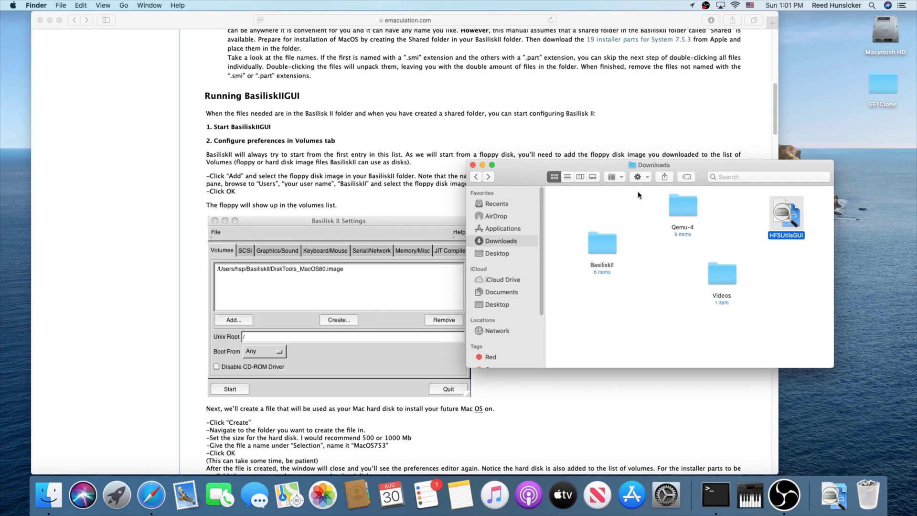
pyautogui.rightClick(794, 211)
pyautogui.click(691, 212)
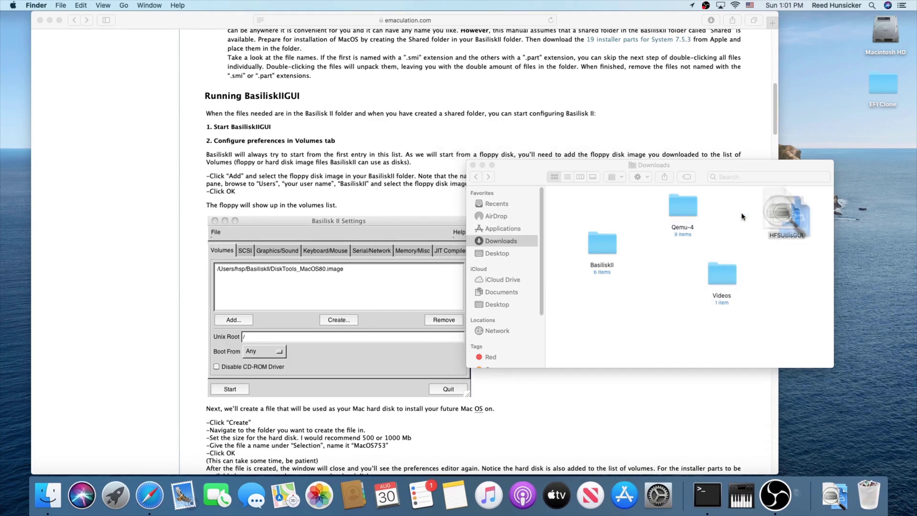
pyautogui.click(483, 183)
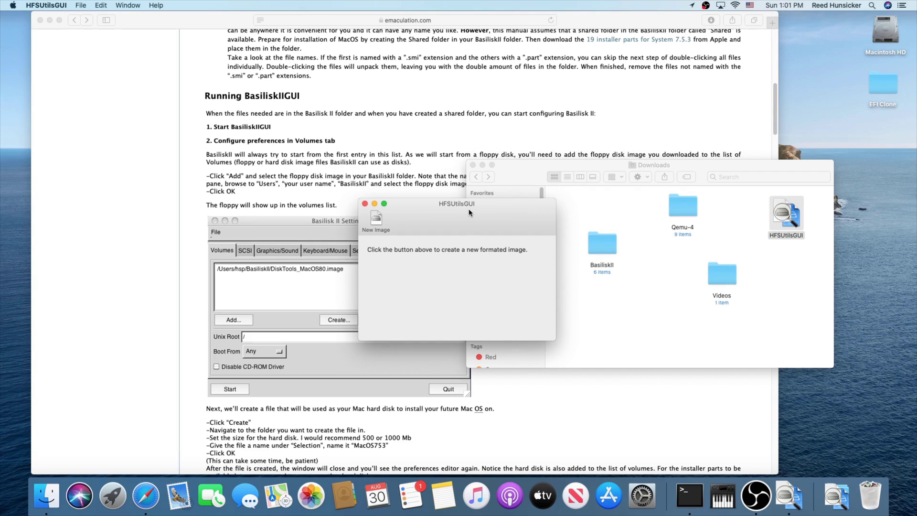
# Start a new image named MacOS, labelled MacOS, with the .img file type.
pyautogui.click(375, 222)
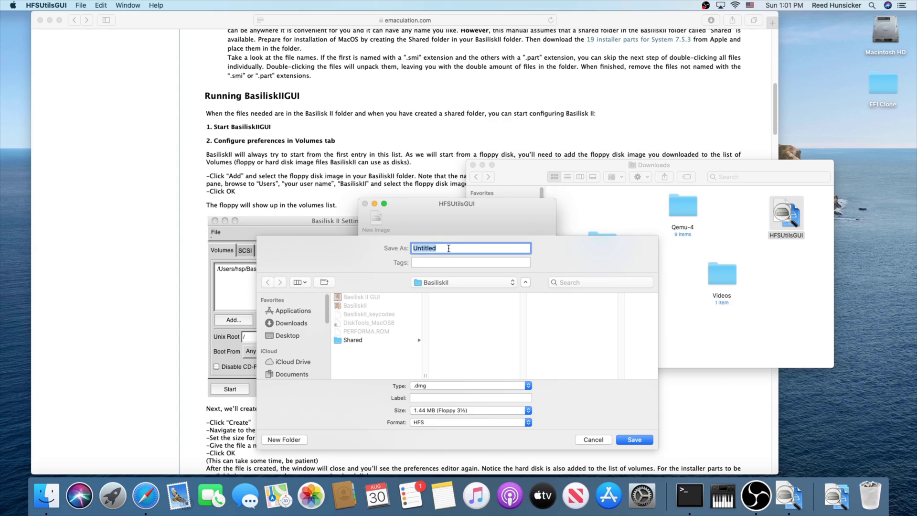
pyautogui.write('MacOS')
pyautogui.click(426, 397)
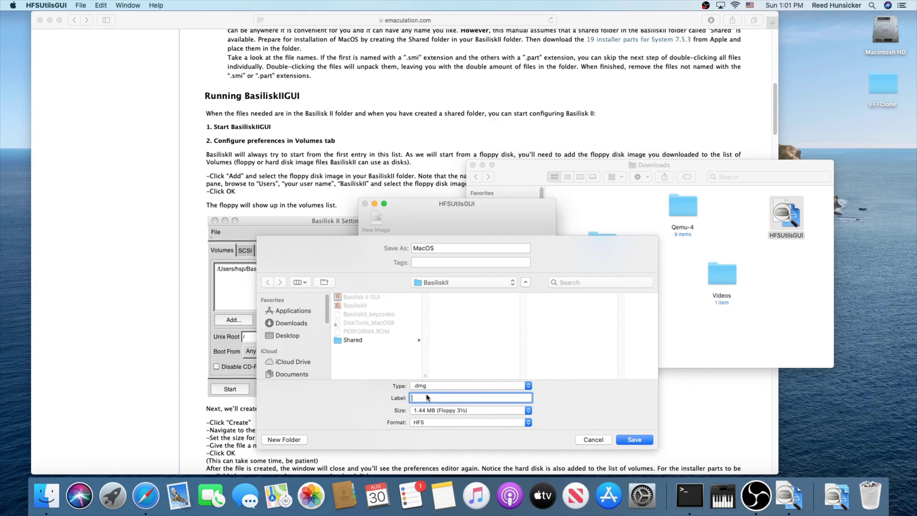
pyautogui.write('MacOS')
pyautogui.click(432, 386)
pyautogui.click(423, 399)
# Give the image a custom 1 GB size, save it and close HFSUtilsGUI.
pyautogui.click(436, 411)
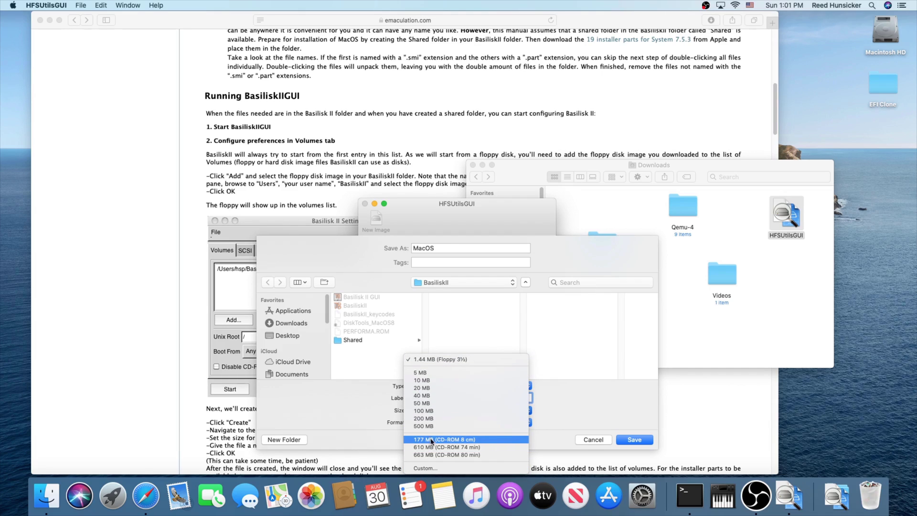
pyautogui.click(425, 468)
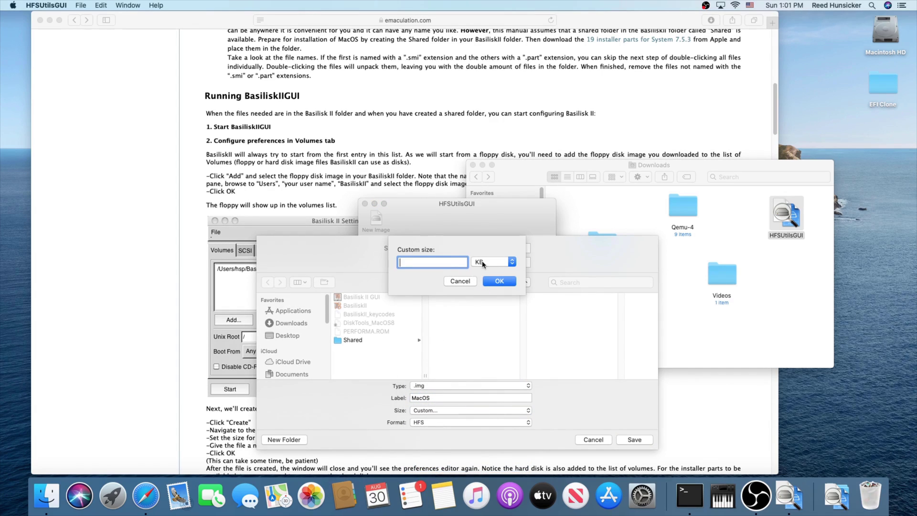
pyautogui.click(500, 262)
pyautogui.click(435, 269)
pyautogui.click(498, 282)
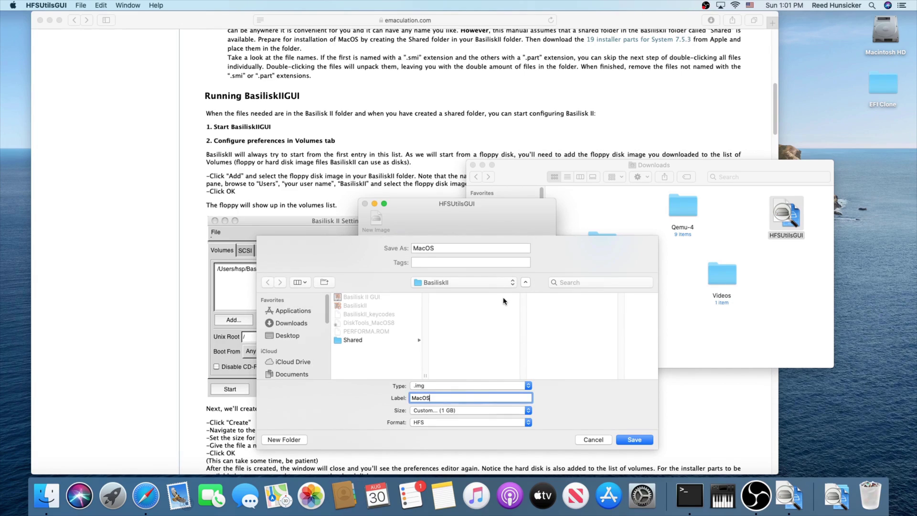
pyautogui.click(645, 442)
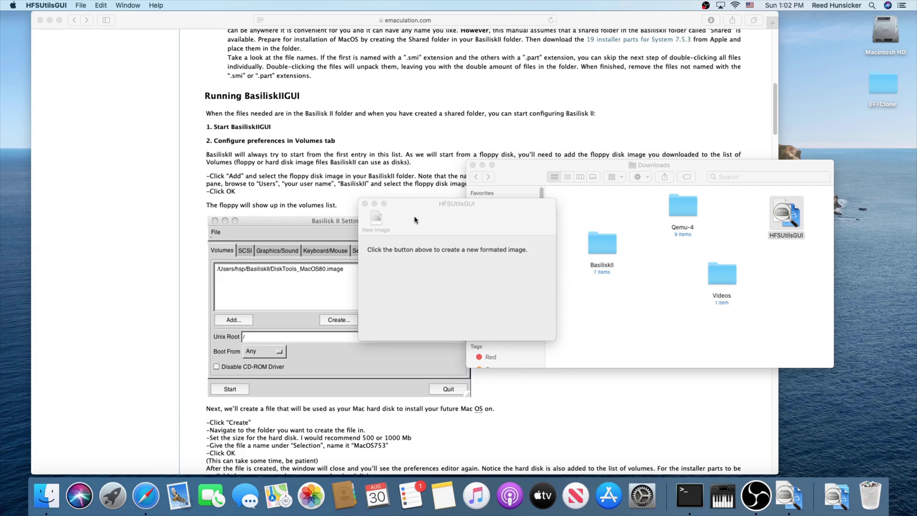
pyautogui.click(365, 204)
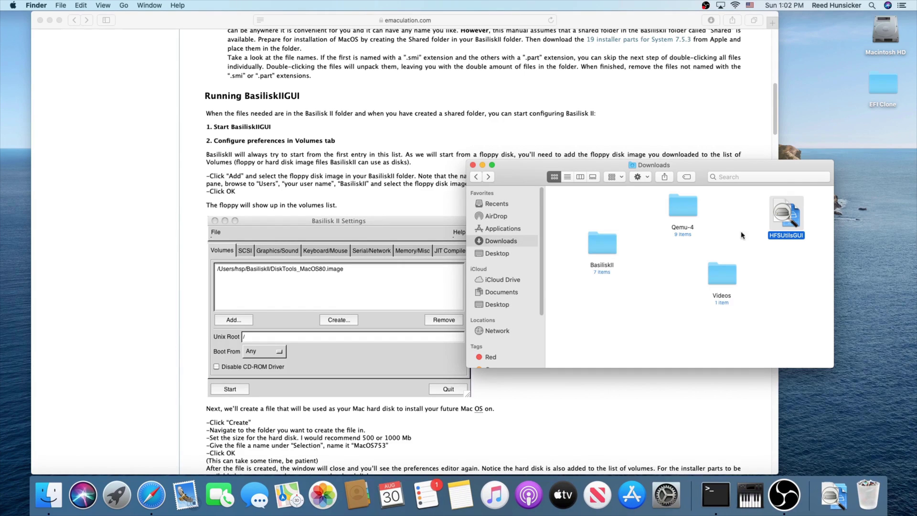
# Relaunch HFSUtilsGUI, open the BasiliskII folder in Finder and start another new image.
pyautogui.doubleClick(787, 221)
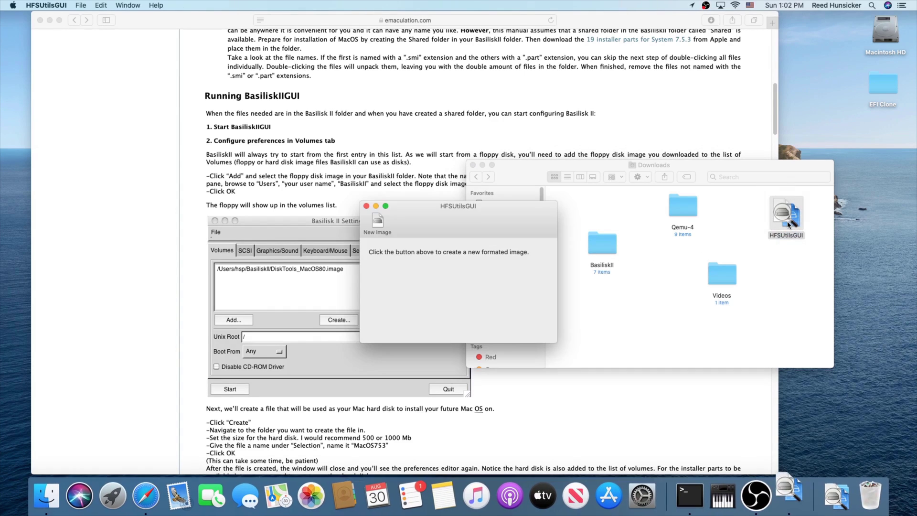
pyautogui.click(605, 243)
pyautogui.doubleClick(605, 243)
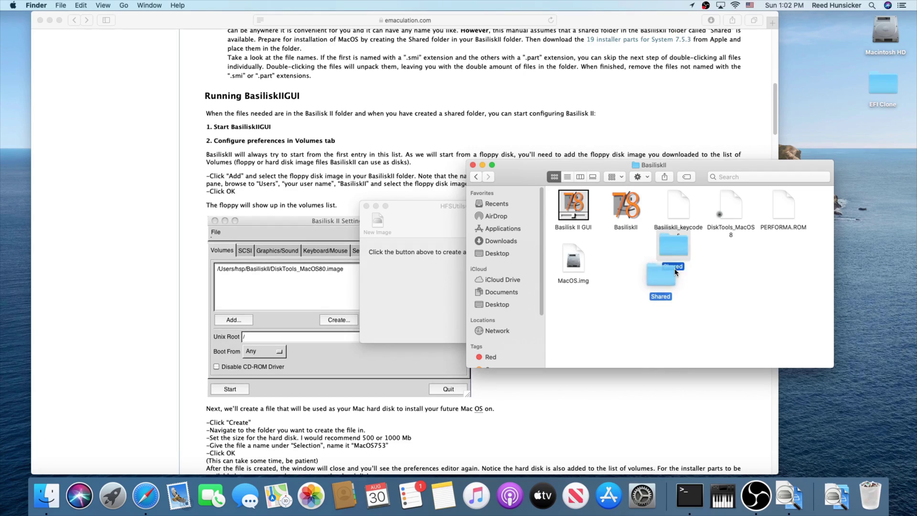
pyautogui.click(424, 271)
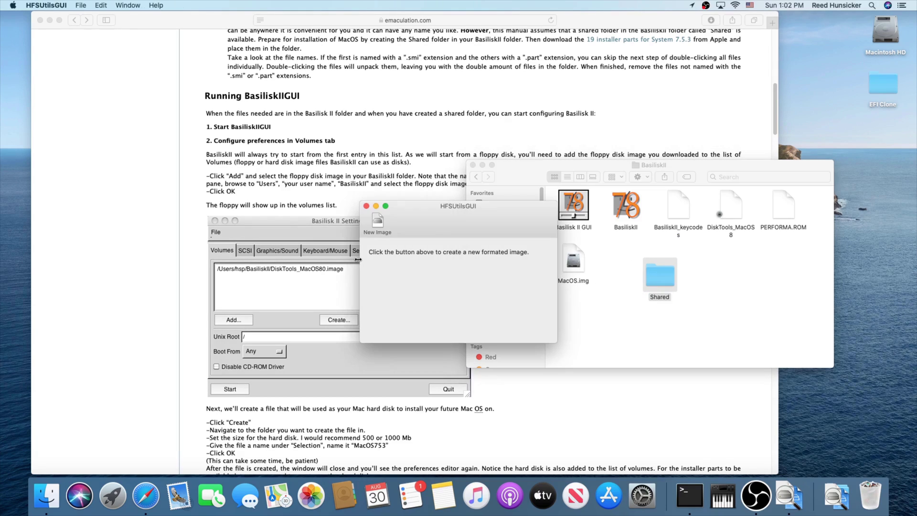
pyautogui.click(377, 225)
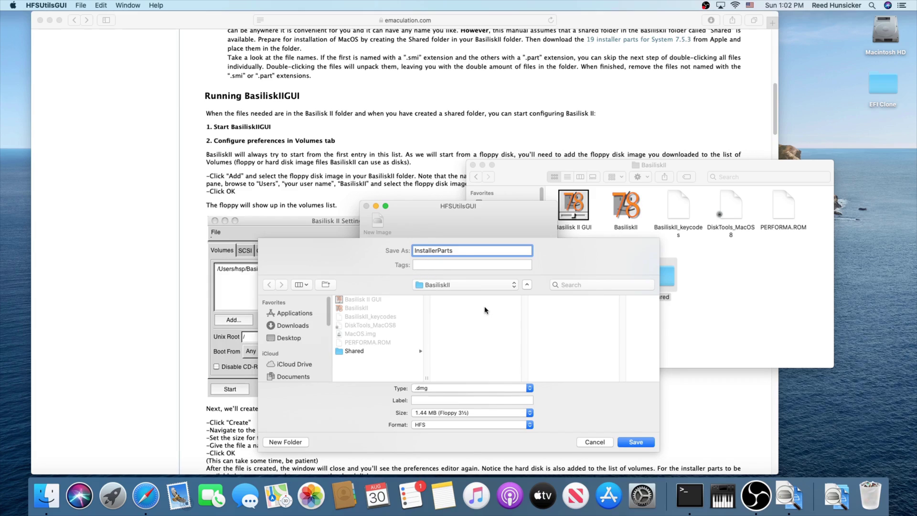
# Make it a 100 MB .img labelled InstallerParts, save it and close HFSUtilsGUI.
pyautogui.click(422, 390)
pyautogui.click(421, 395)
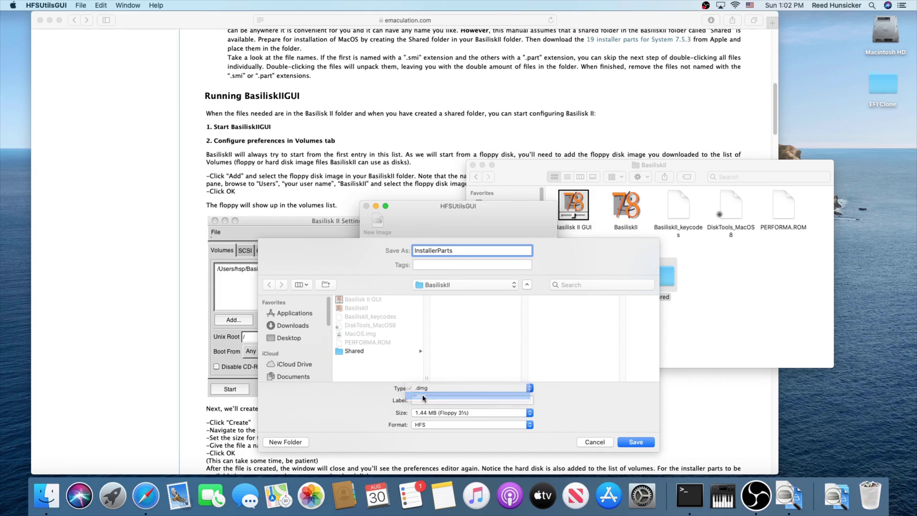
pyautogui.click(423, 397)
pyautogui.click(423, 399)
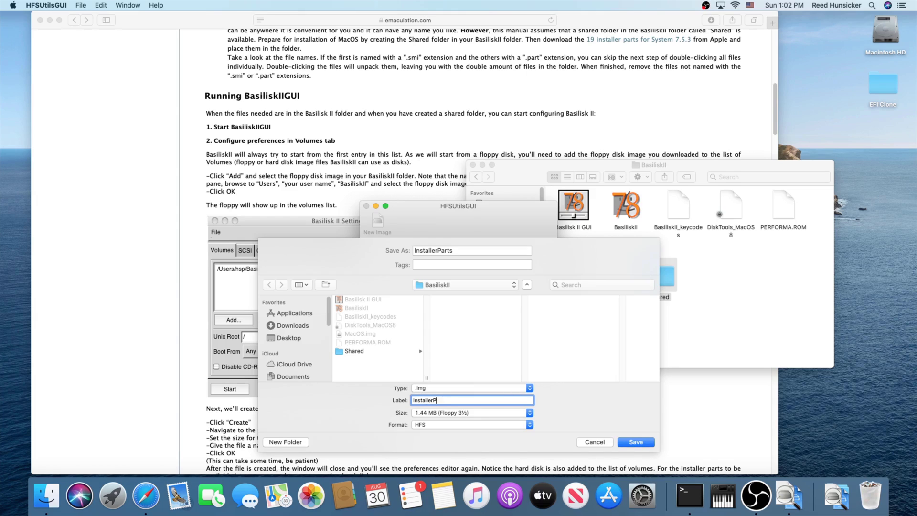
pyautogui.click(427, 412)
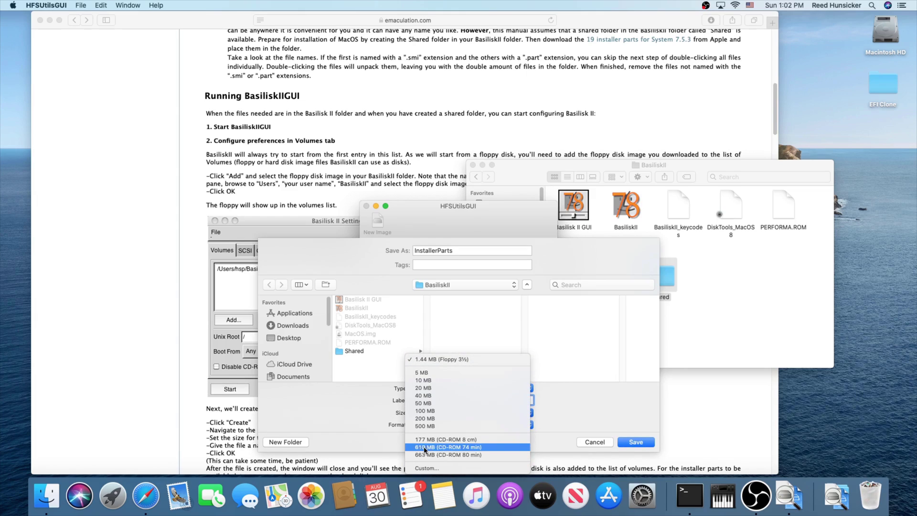
pyautogui.click(426, 411)
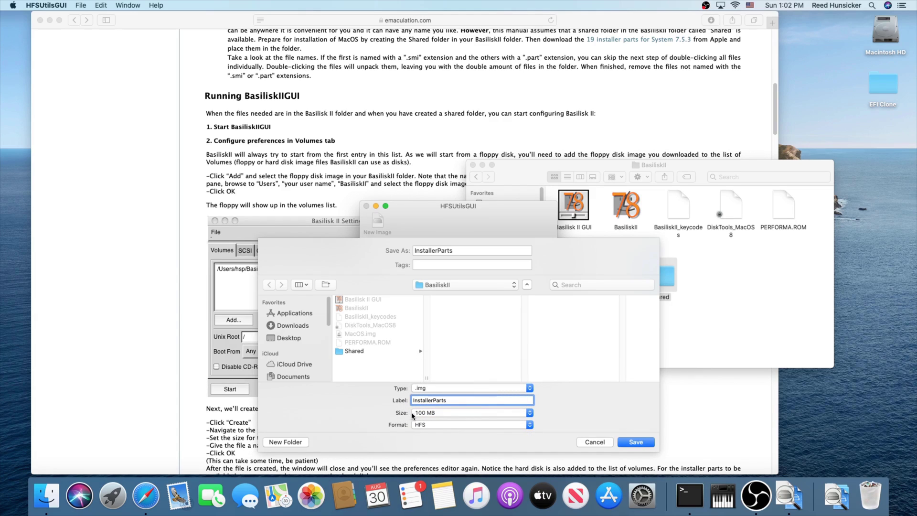
pyautogui.click(636, 442)
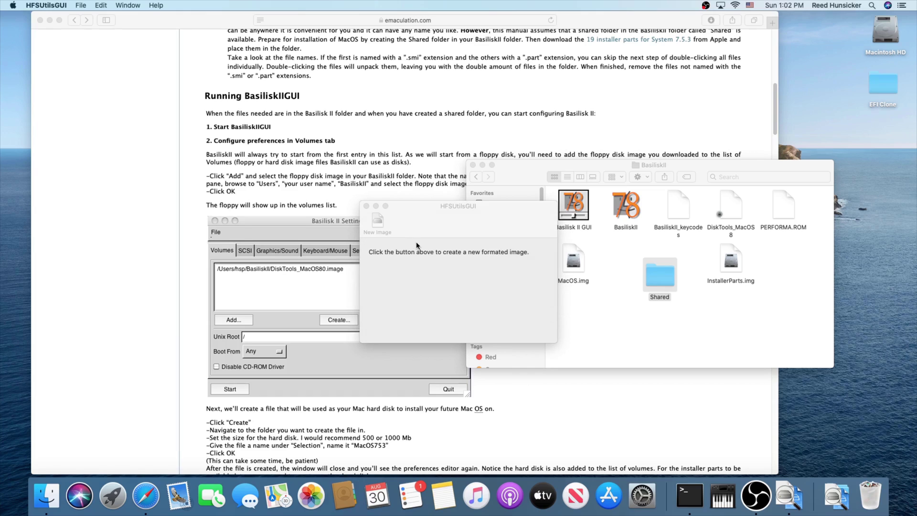
pyautogui.click(367, 206)
# Open Basilisk II GUI from the BasiliskII folder, confirming past the unverified-developer warning.
pyautogui.moveTo(663, 269); pyautogui.dragTo(639, 254)
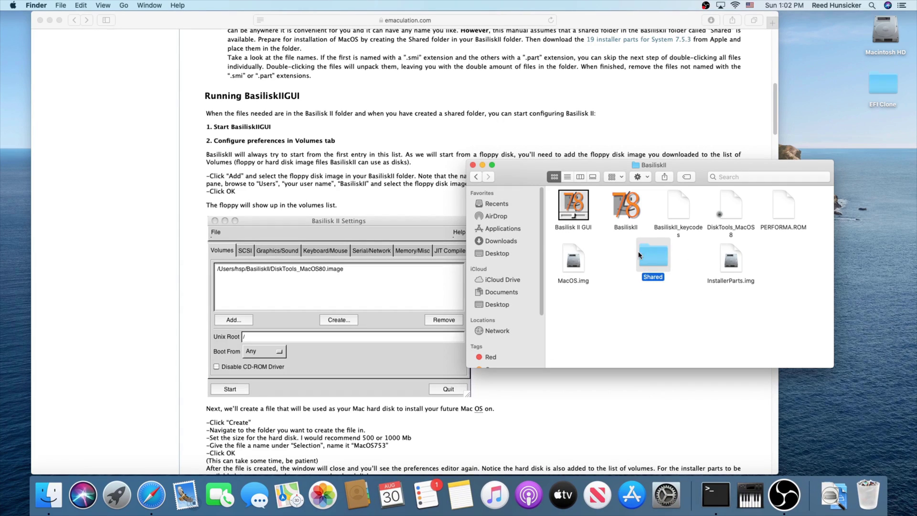
pyautogui.doubleClick(572, 215)
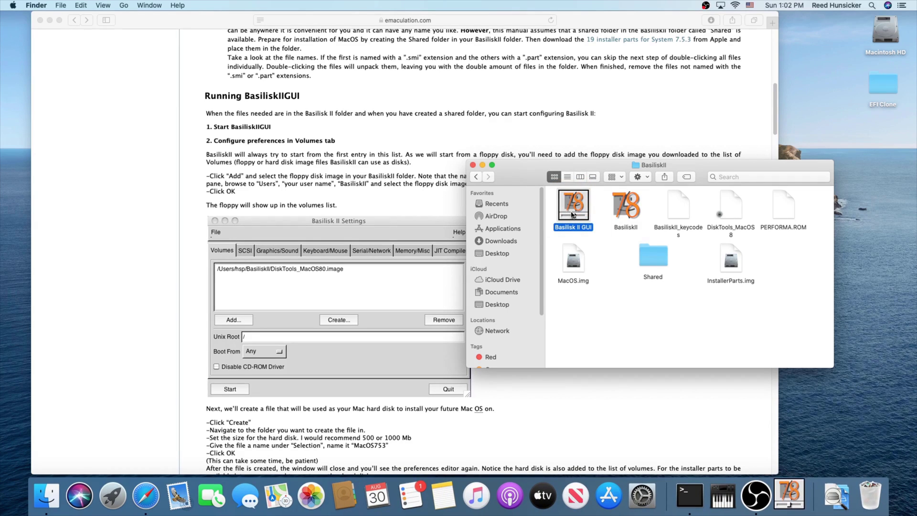
pyautogui.click(530, 189)
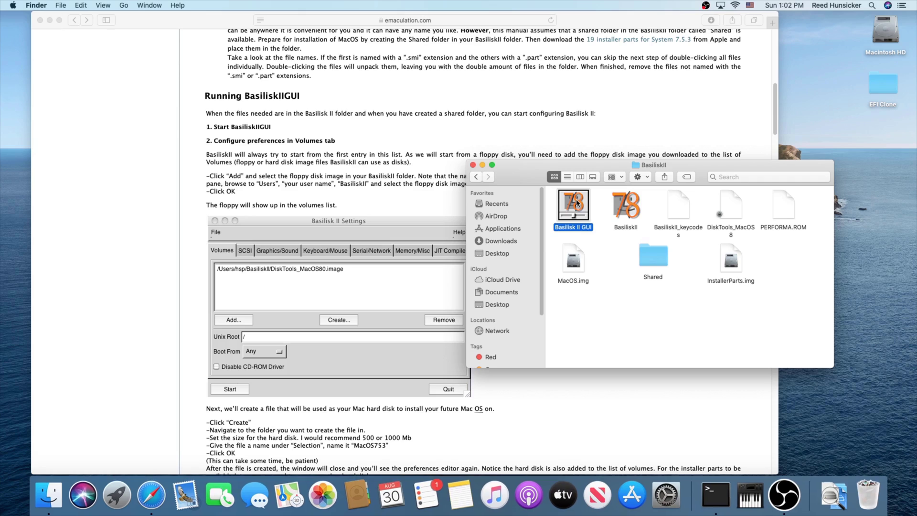
pyautogui.rightClick(577, 202)
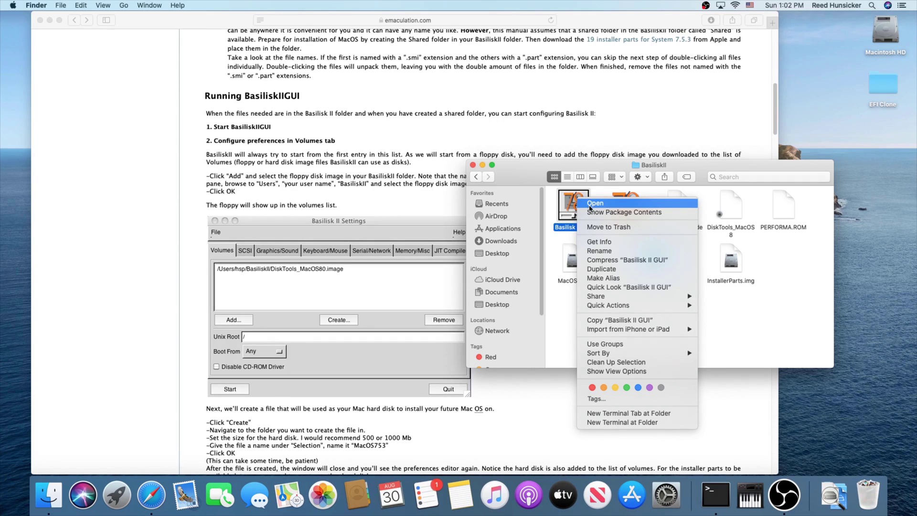
pyautogui.click(592, 204)
pyautogui.click(497, 185)
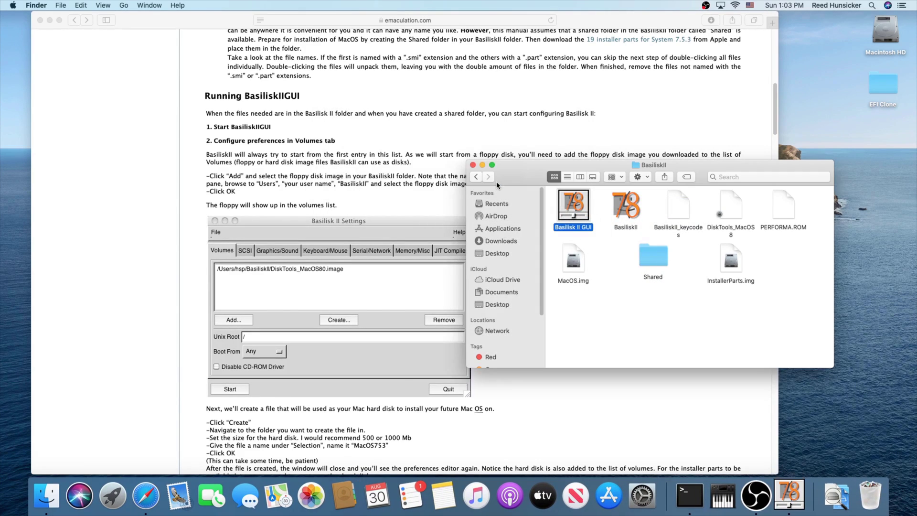
pyautogui.click(287, 144)
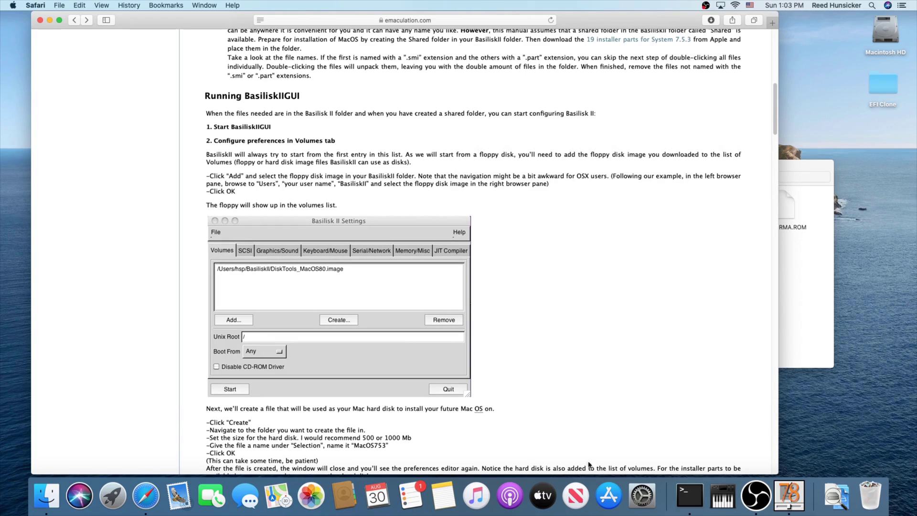
# Add DiskTools_MacOS8.image, InstallerParts.img and MacOS.img to the Volumes list.
pyautogui.click(791, 497)
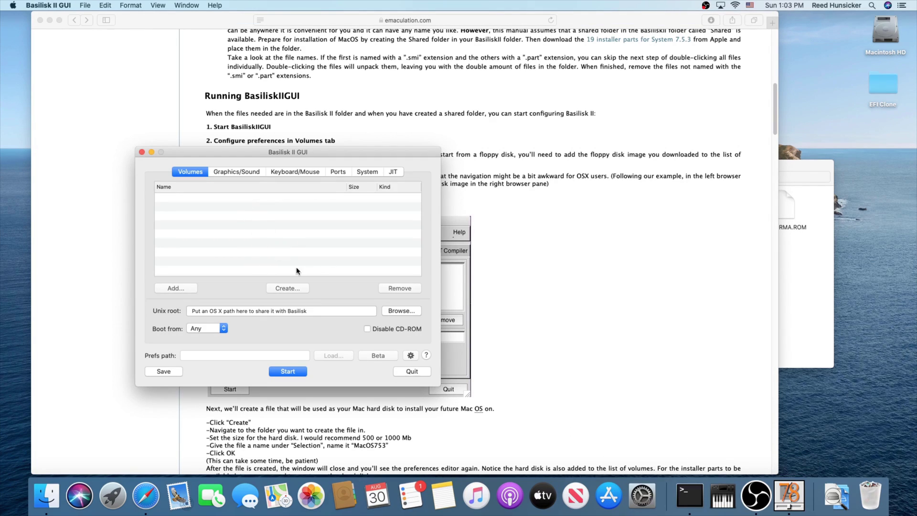
pyautogui.click(189, 287)
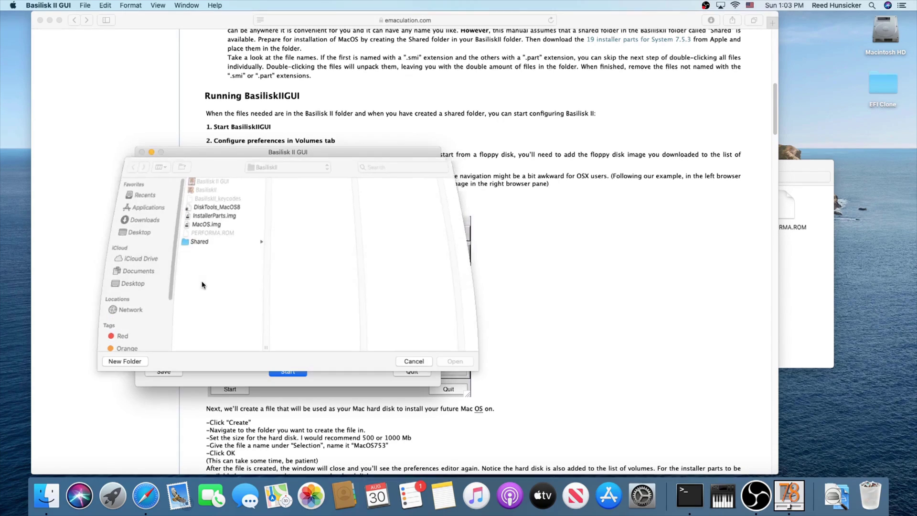
pyautogui.click(205, 208)
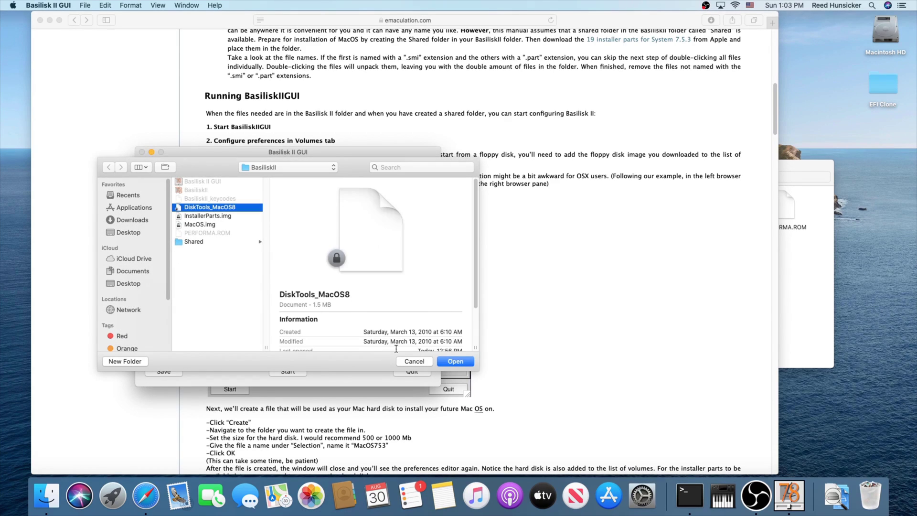
pyautogui.click(453, 362)
pyautogui.click(188, 288)
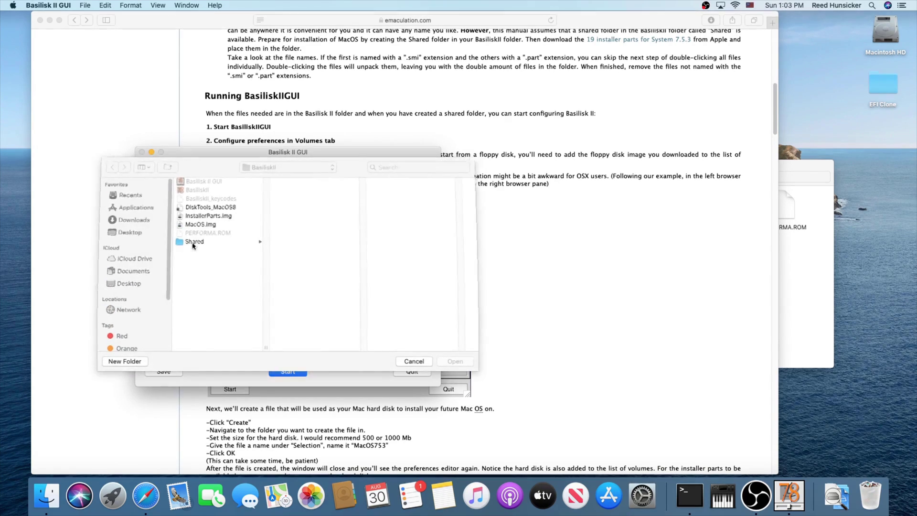
pyautogui.click(203, 215)
pyautogui.click(455, 361)
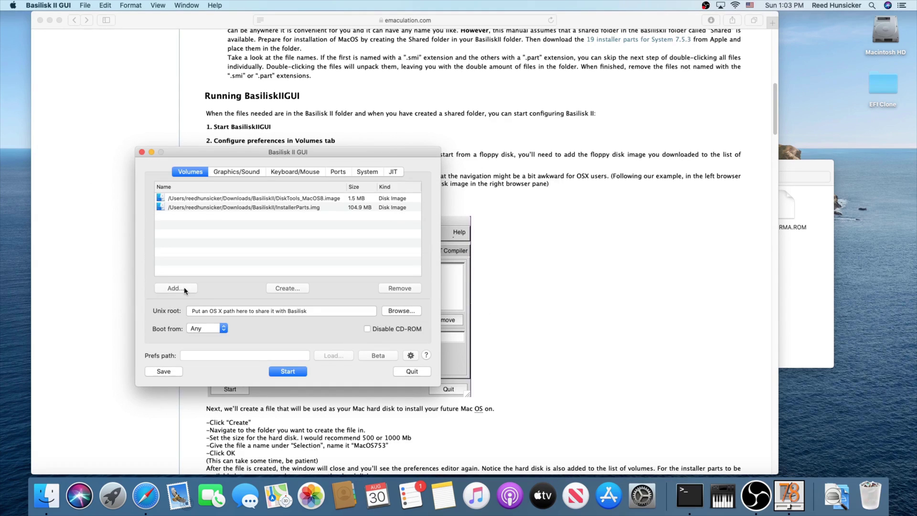
pyautogui.click(184, 288)
pyautogui.click(200, 224)
pyautogui.click(449, 359)
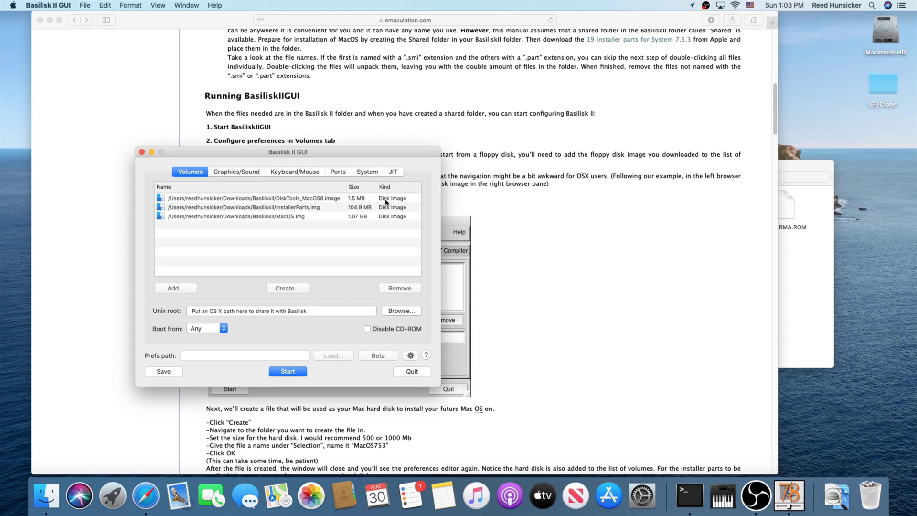
pyautogui.click(300, 201)
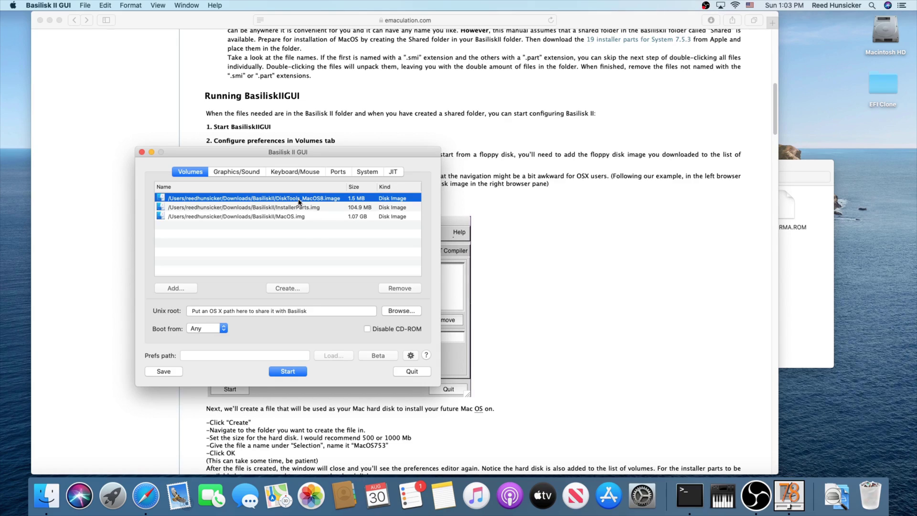
pyautogui.click(305, 240)
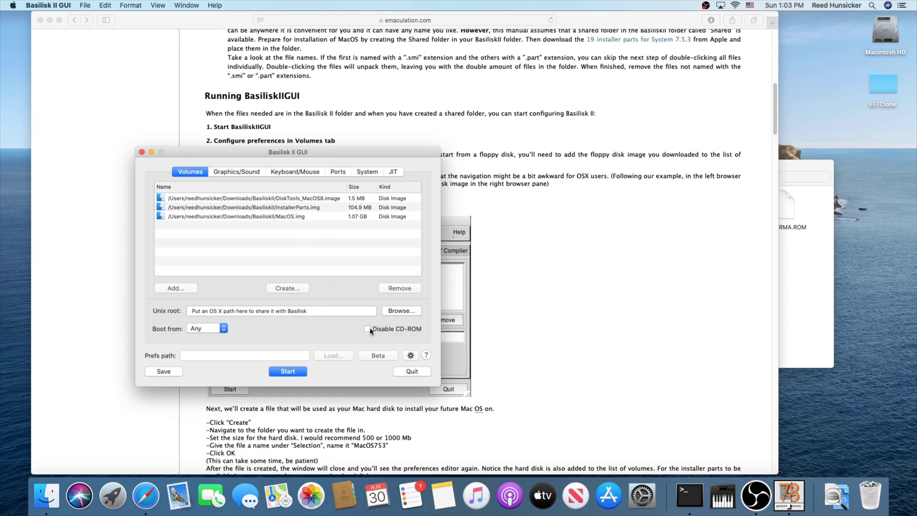
# Point the Unix root at the Shared folder inside BasiliskII.
pyautogui.click(400, 313)
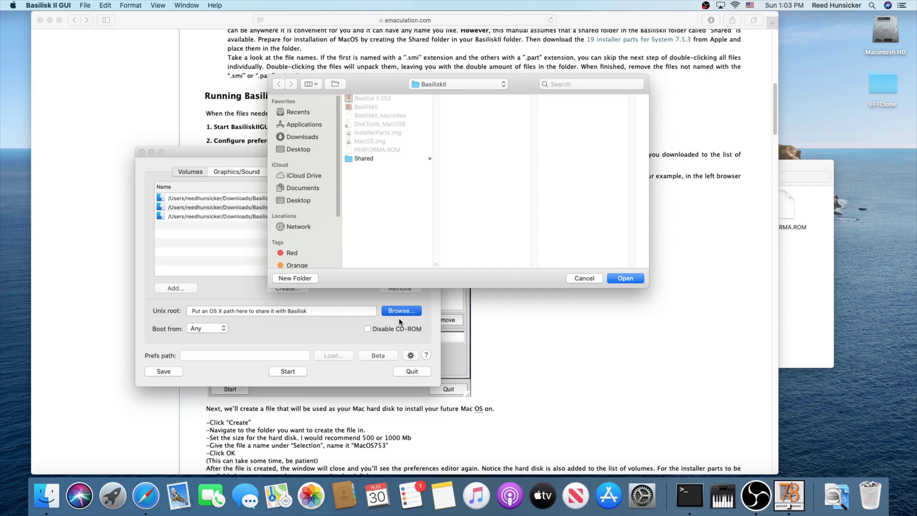
pyautogui.click(368, 159)
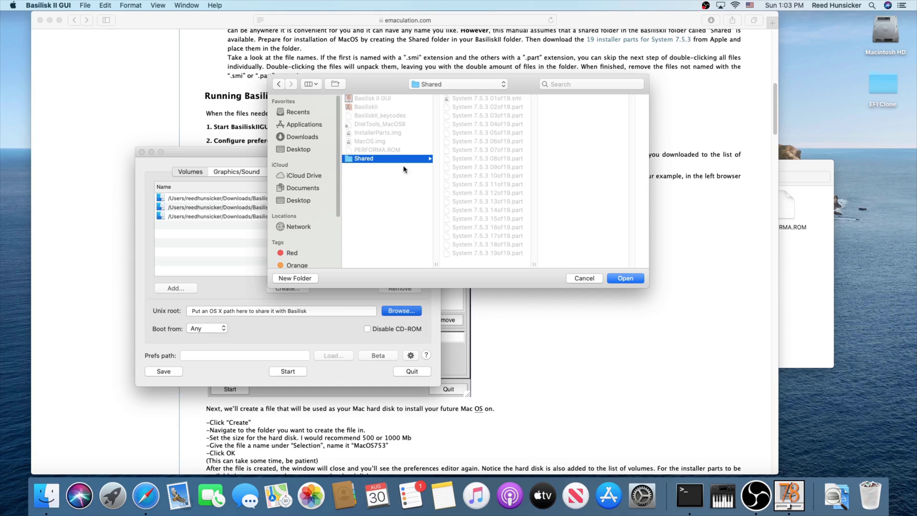
pyautogui.click(612, 279)
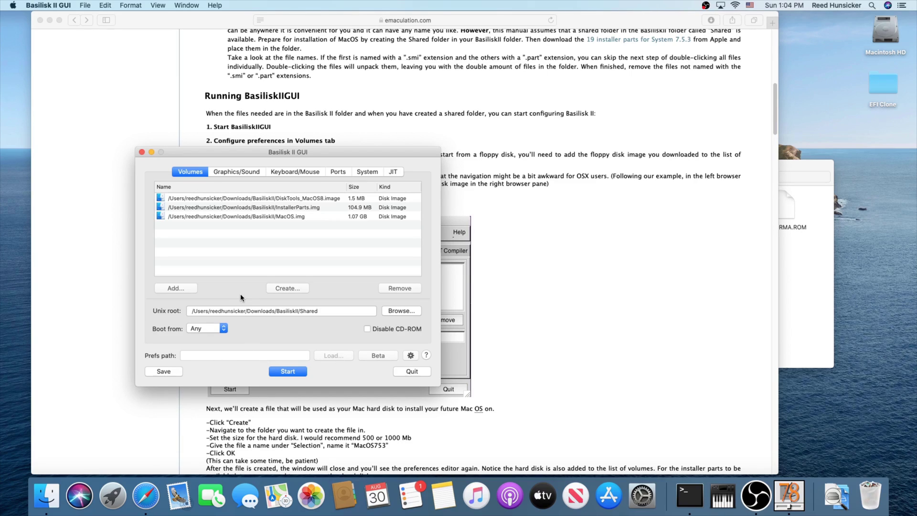
# Keep video as a Window with Dynamic refresh at 1024×768.
pyautogui.click(234, 171)
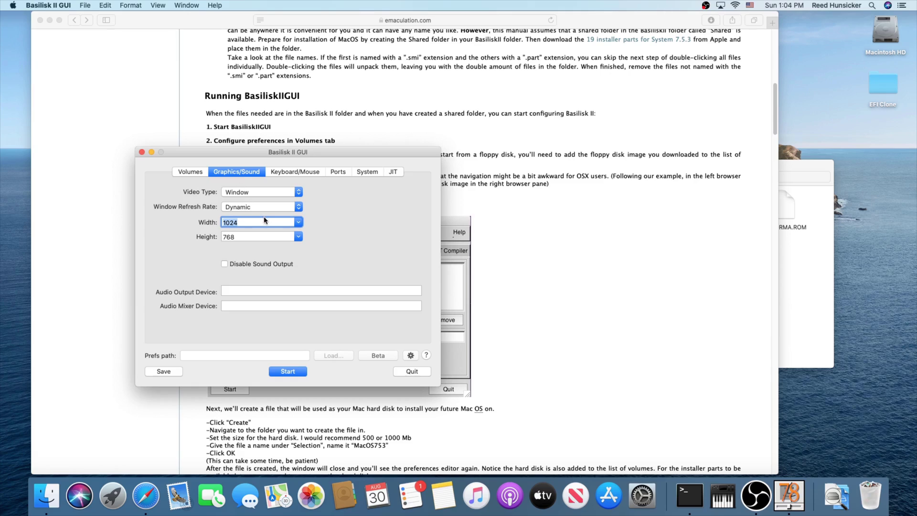
pyautogui.click(238, 193)
pyautogui.click(238, 193)
pyautogui.click(234, 205)
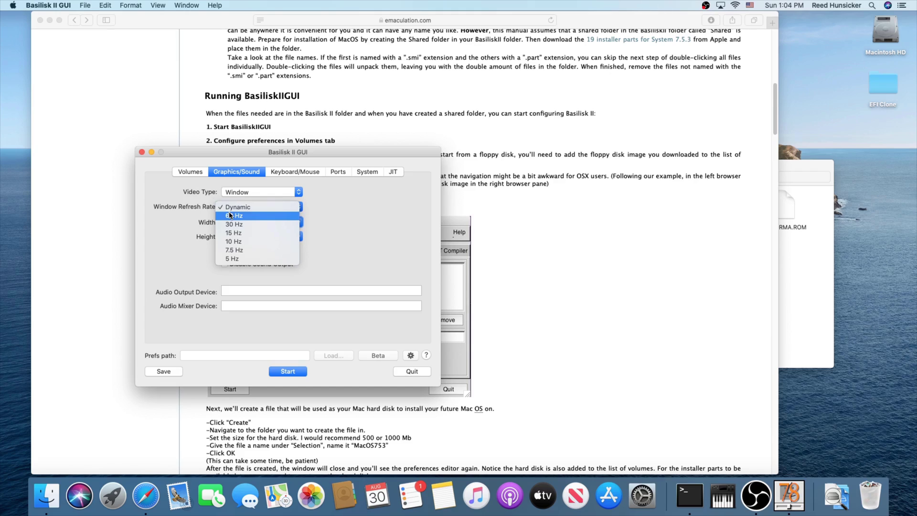
pyautogui.click(239, 208)
pyautogui.click(298, 222)
pyautogui.click(298, 222)
pyautogui.click(298, 222)
pyautogui.click(298, 222)
pyautogui.click(299, 236)
pyautogui.click(299, 240)
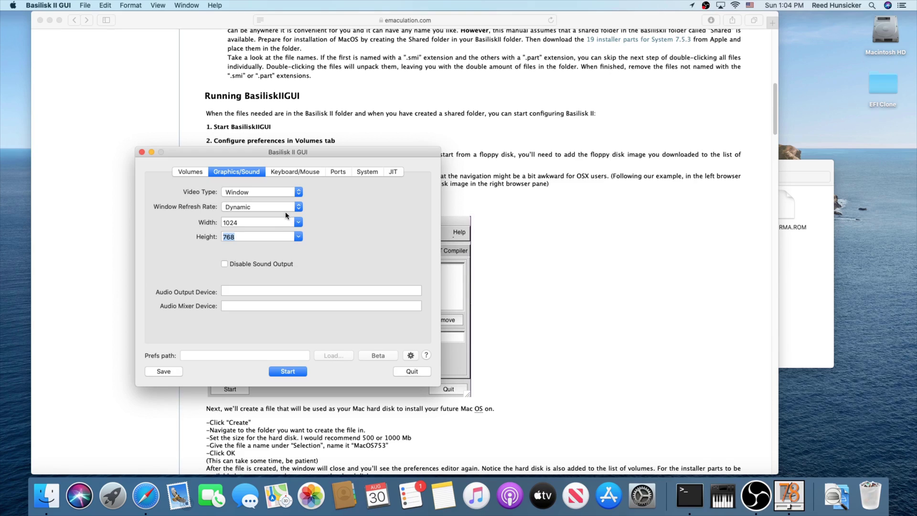
# Enable raw keycodes using the BasiliskII_keycodes file from the BasiliskII folder.
pyautogui.click(282, 172)
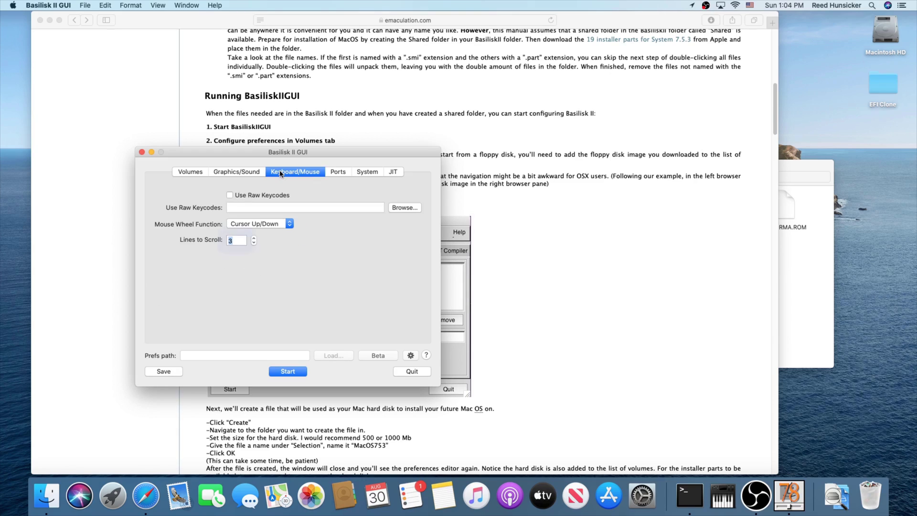
pyautogui.click(230, 195)
pyautogui.click(405, 208)
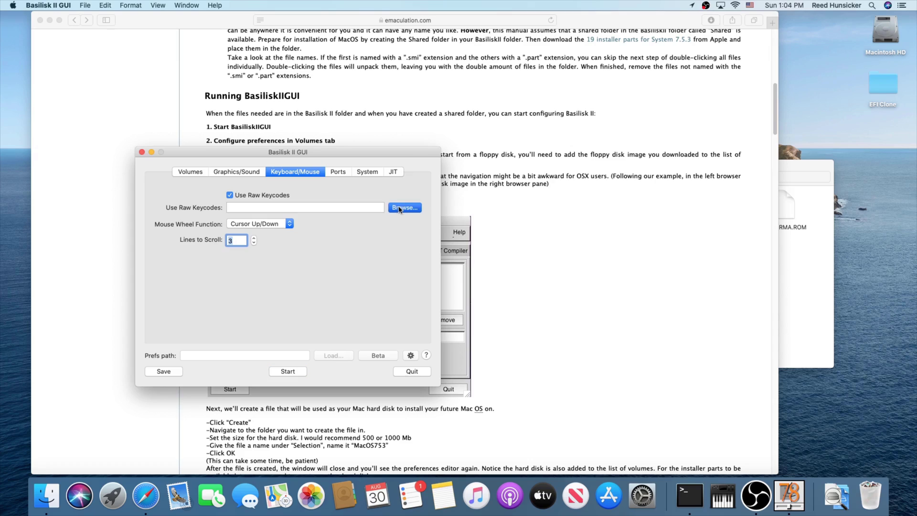
pyautogui.click(302, 136)
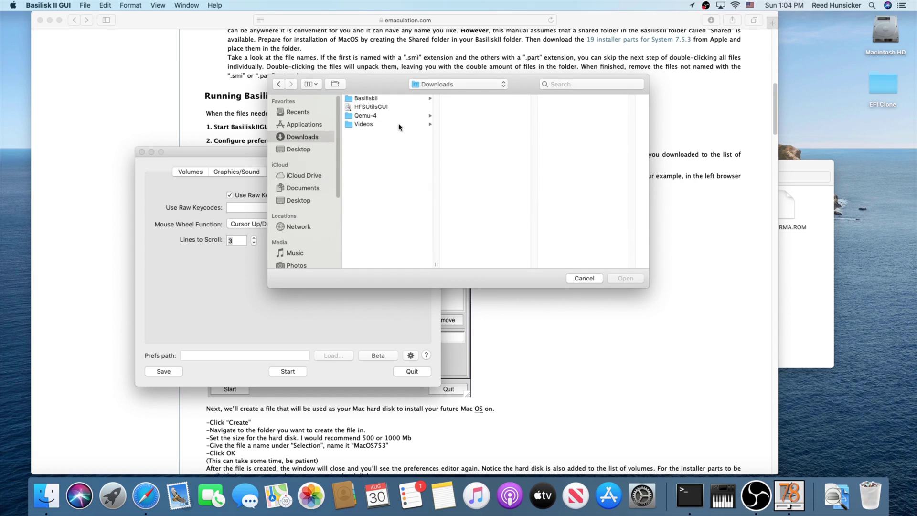
pyautogui.click(370, 98)
pyautogui.click(469, 115)
pyautogui.click(625, 279)
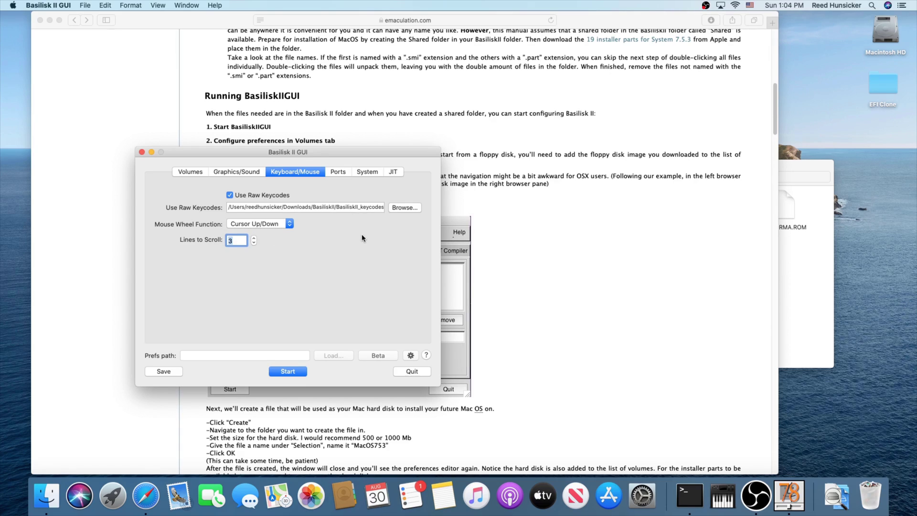
pyautogui.click(338, 173)
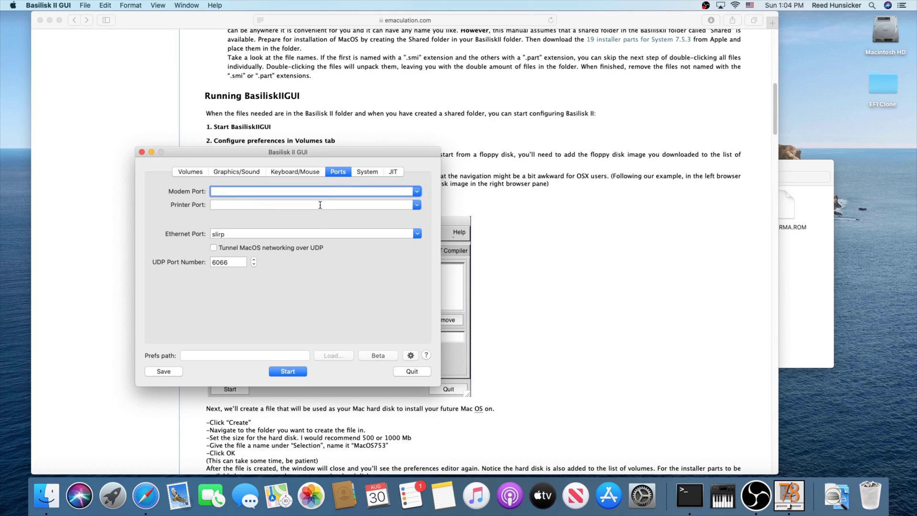
# Leave Ethernet on slirp, and set RAM to 256 MB and the model to Quadra 900.
pyautogui.click(244, 235)
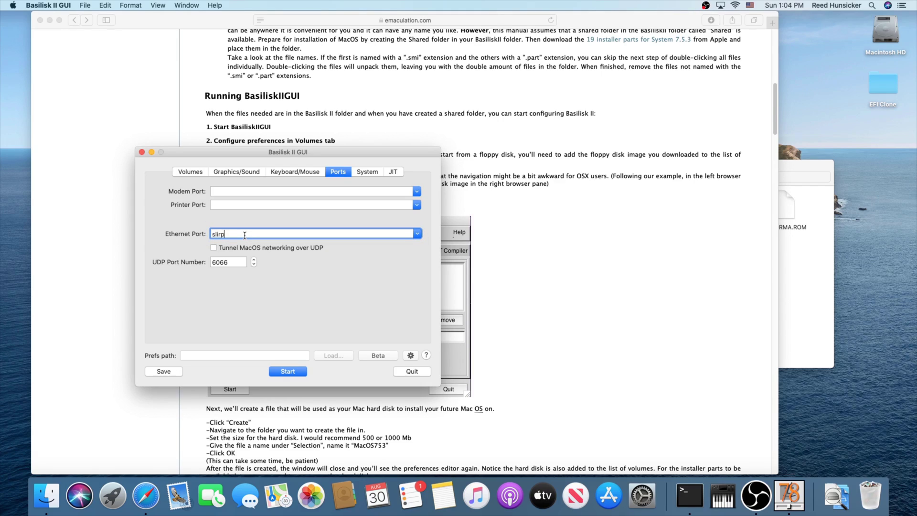
pyautogui.click(356, 175)
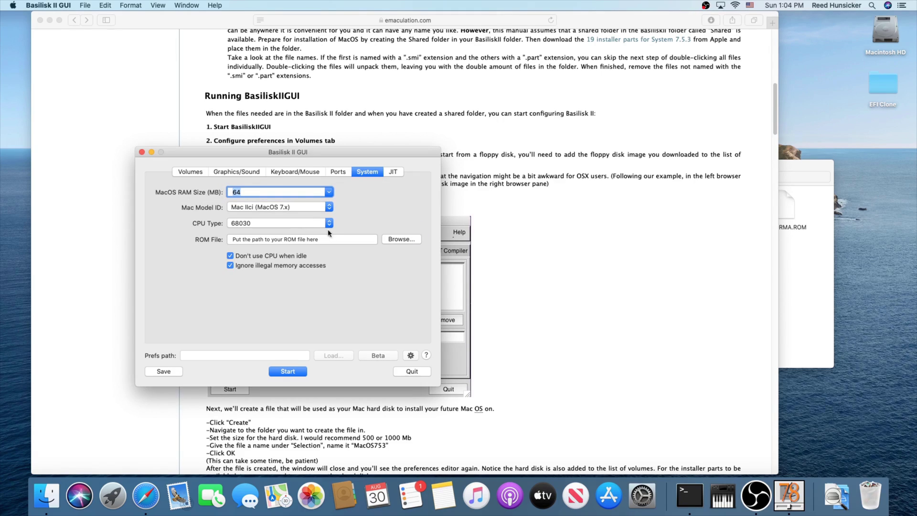
pyautogui.click(329, 192)
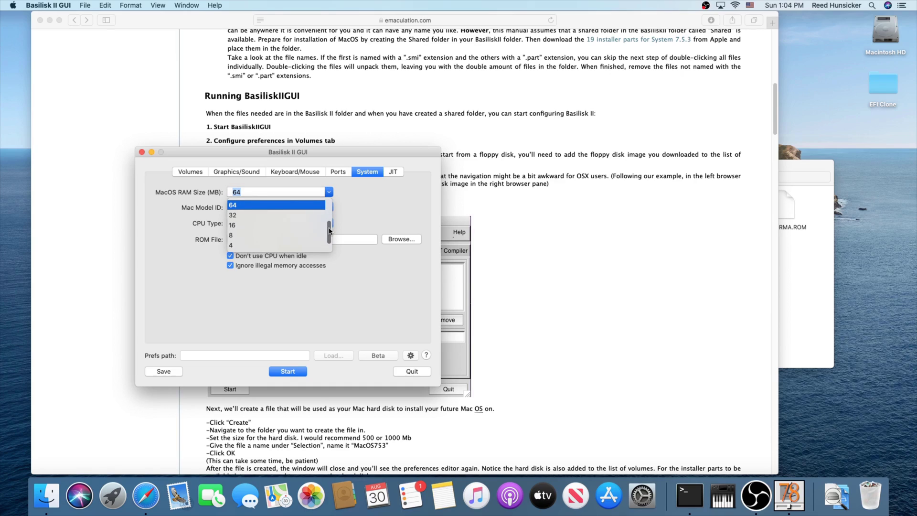
pyautogui.scroll(1, 328, 226)
pyautogui.scroll(3, 329, 227)
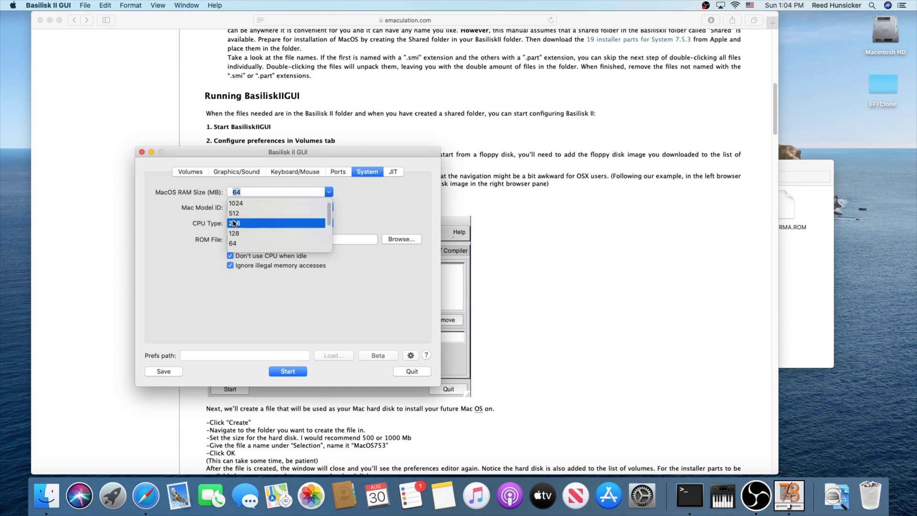
pyautogui.click(265, 222)
pyautogui.click(300, 208)
pyautogui.click(241, 216)
# Choose the 68040 CPU and PERFORMA.ROM as the ROM file.
pyautogui.click(245, 223)
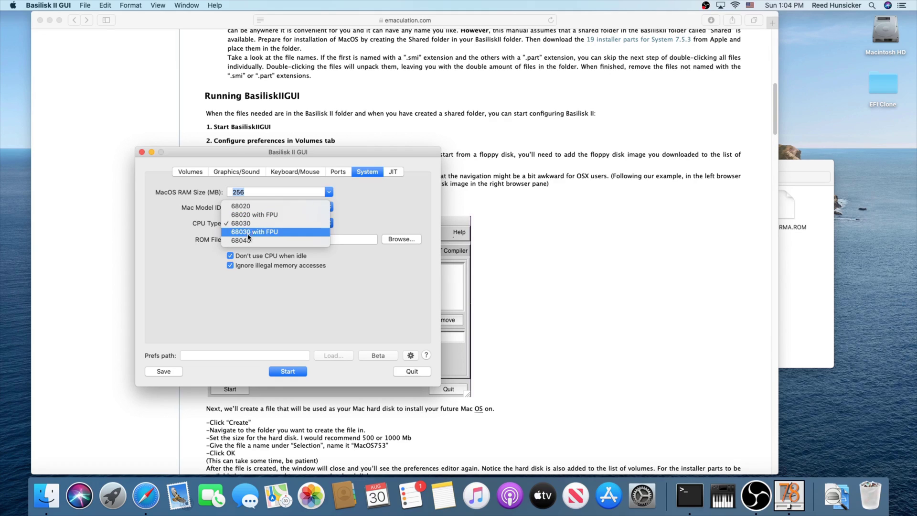
pyautogui.click(246, 242)
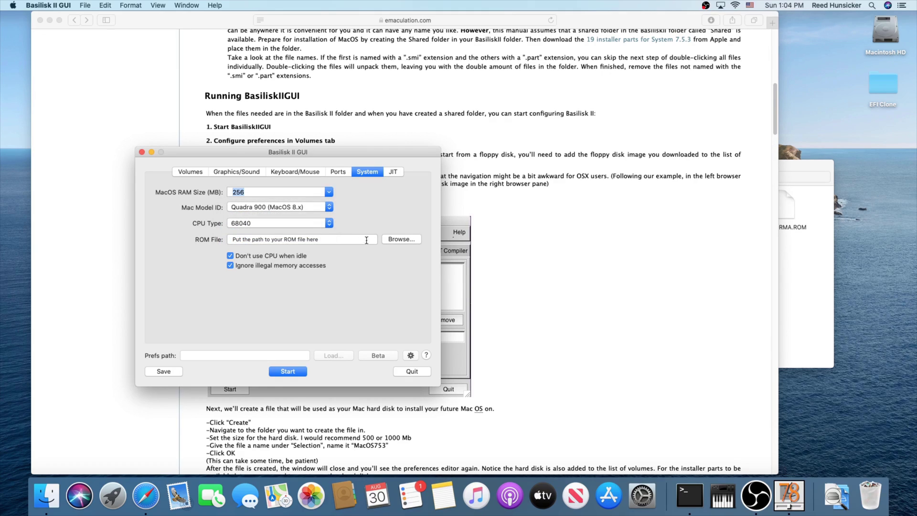
pyautogui.click(402, 239)
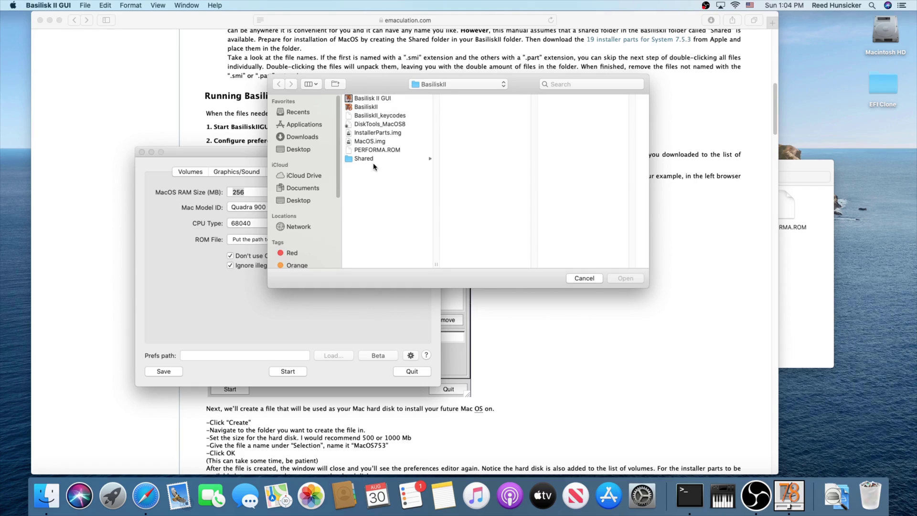
pyautogui.click(371, 150)
pyautogui.click(609, 281)
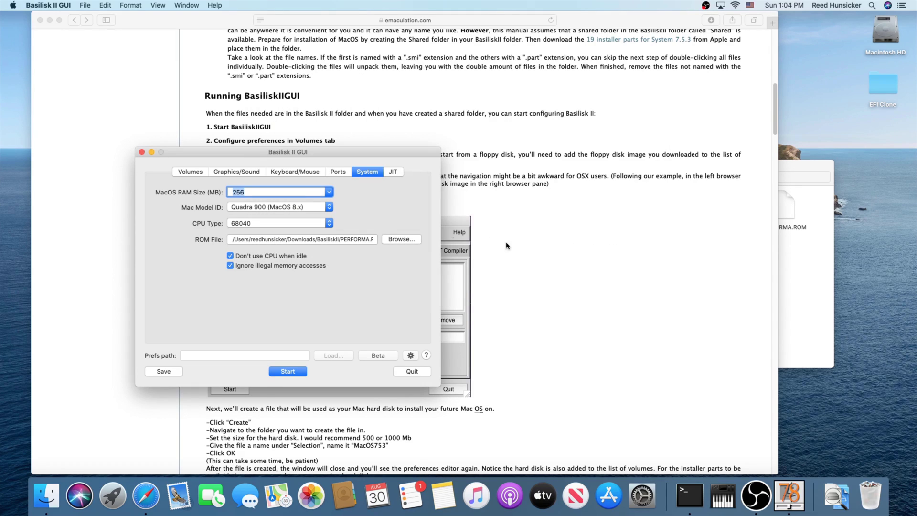
pyautogui.click(397, 174)
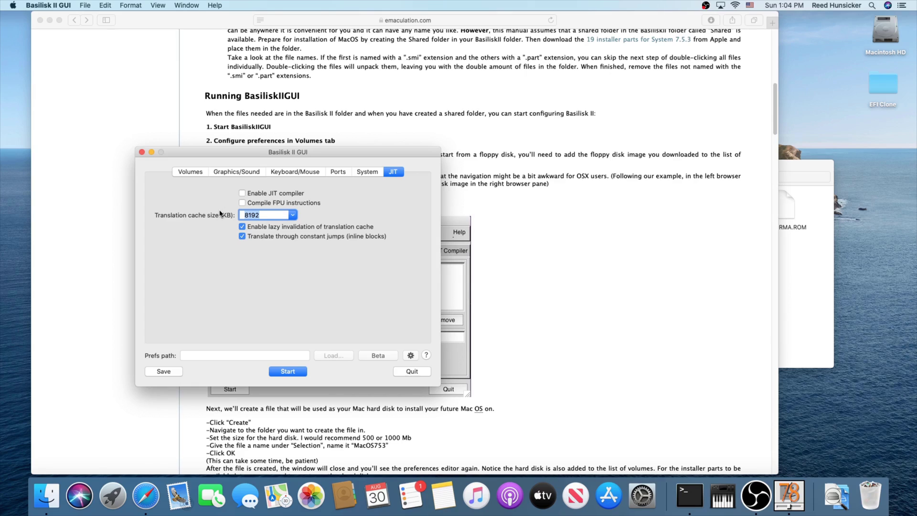
# Enable JIT and FPU compilation with a 2048 KB cache, then start the emulator.
pyautogui.click(242, 193)
pyautogui.click(242, 203)
pyautogui.write('2048')
pyautogui.click(293, 374)
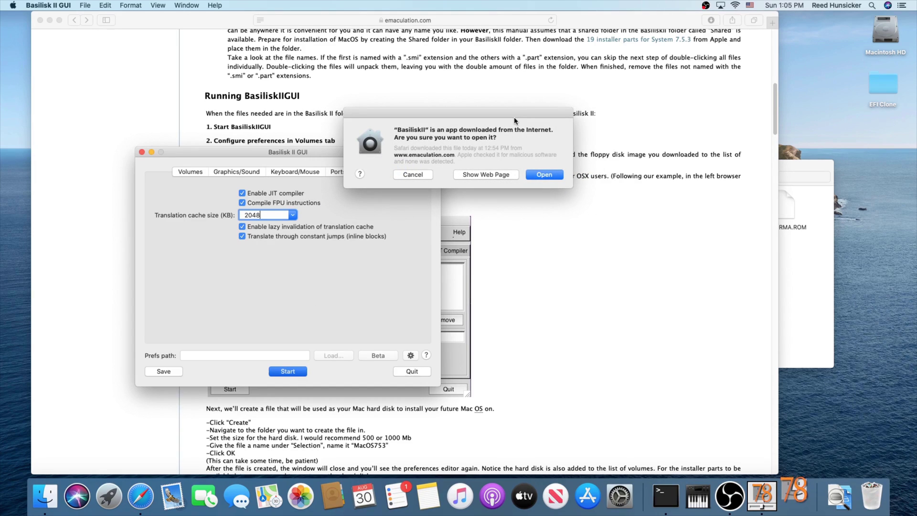
# Allow the downloaded emulator to open and dismiss the floppy-only system alert.
pyautogui.click(533, 175)
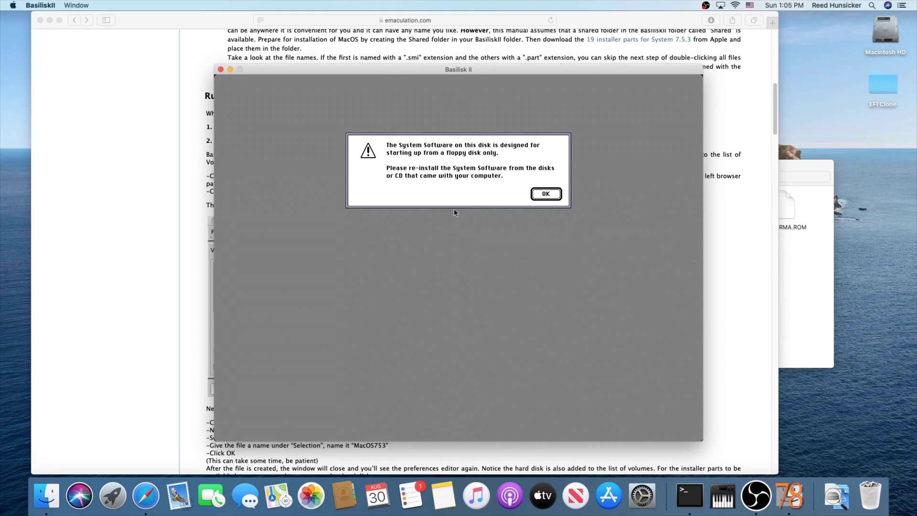
pyautogui.click(540, 195)
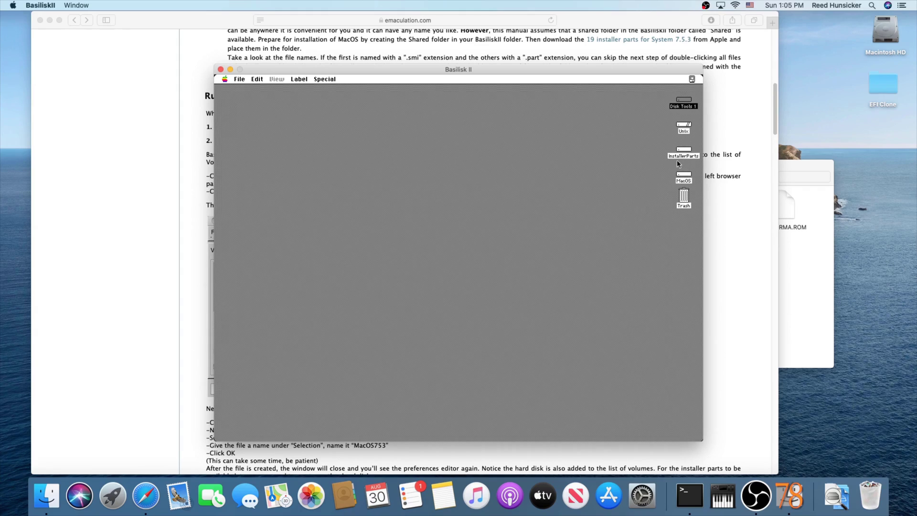
# Open the Unix and InstallerParts disks and arrange their windows side by side.
pyautogui.doubleClick(684, 125)
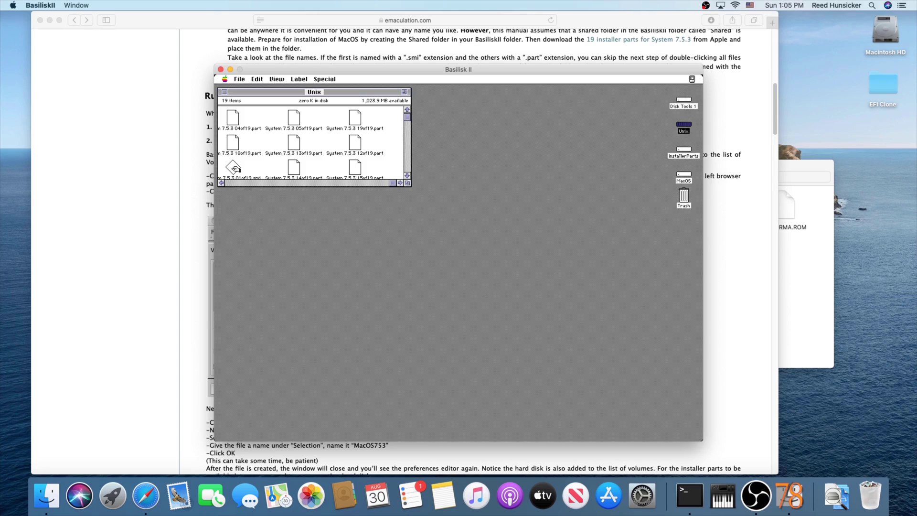
pyautogui.moveTo(408, 121)
pyautogui.mouseDown()
pyautogui.moveTo(409, 173)
pyautogui.moveTo(416, 106)
pyautogui.mouseUp()
pyautogui.doubleClick(686, 152)
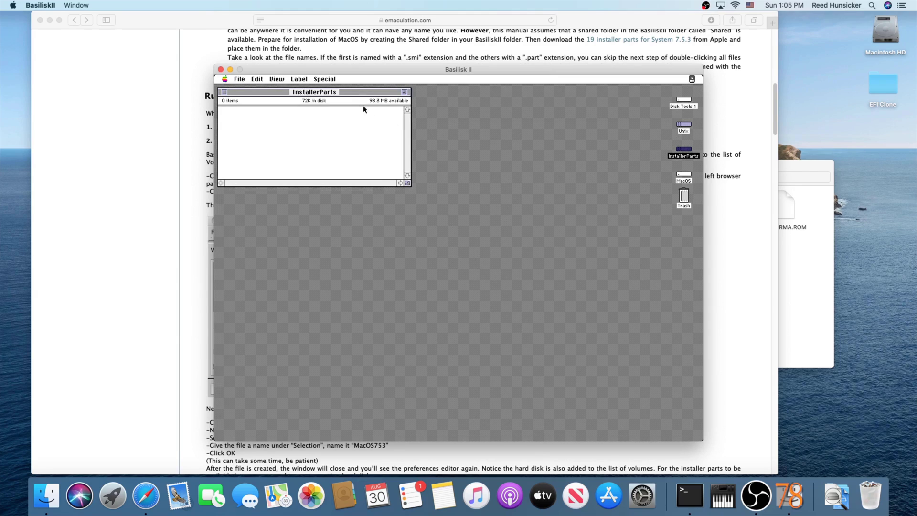
pyautogui.moveTo(327, 95); pyautogui.dragTo(393, 185)
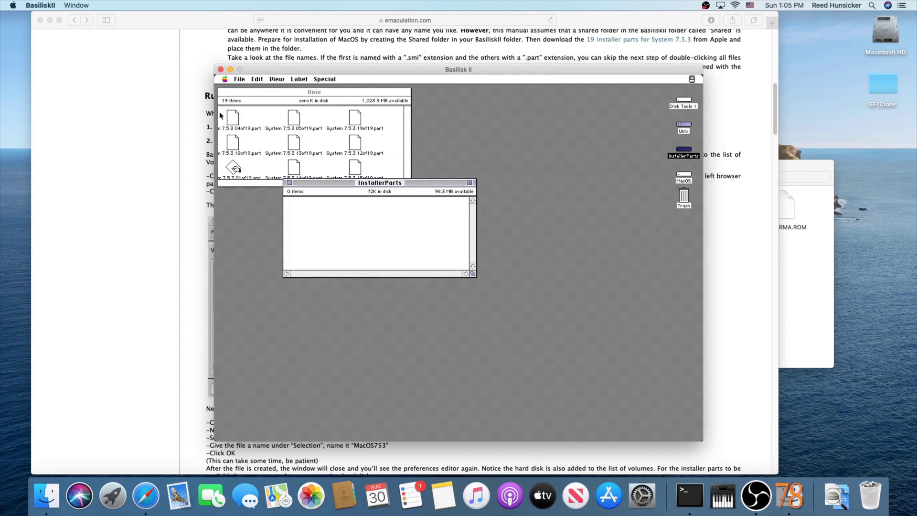
# Copy all 19 System 7.5.3 part files from Unix to InstallerParts, then close both windows.
pyautogui.click(240, 126)
pyautogui.press('super+a')
pyautogui.moveTo(240, 127); pyautogui.dragTo(361, 225)
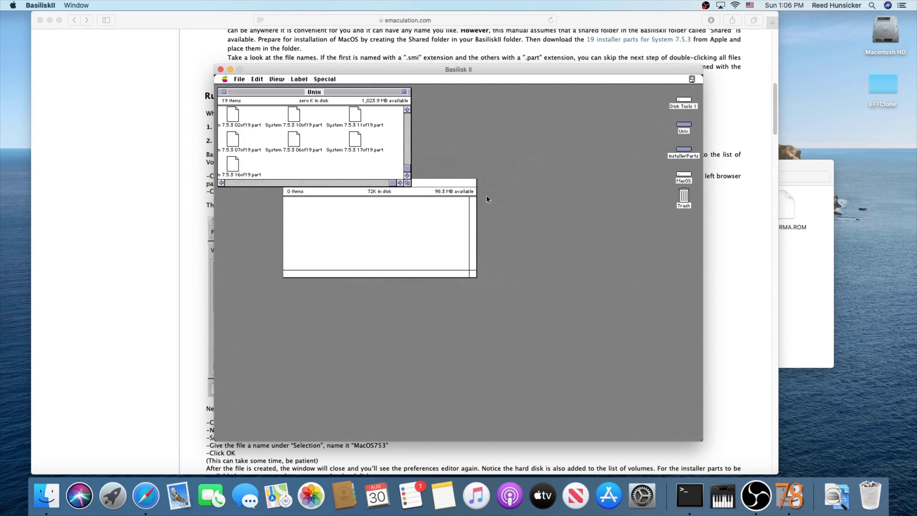
pyautogui.click(224, 92)
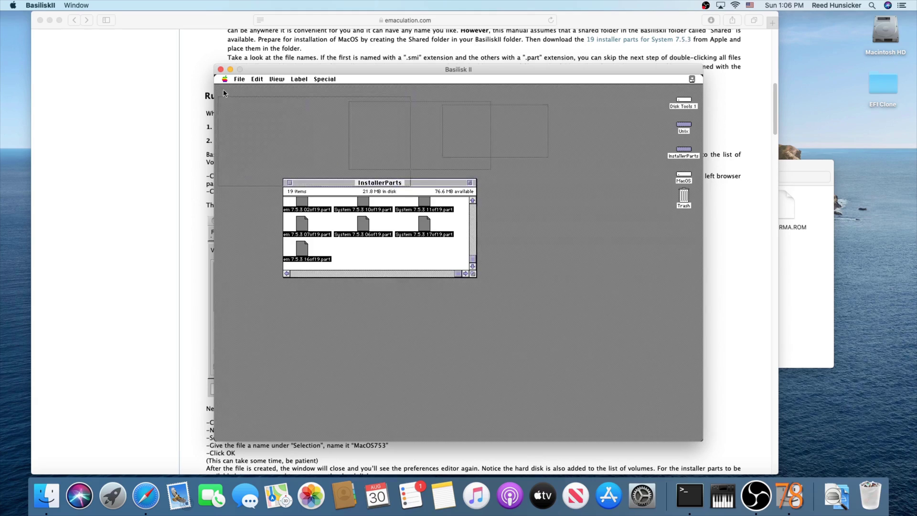
pyautogui.click(289, 183)
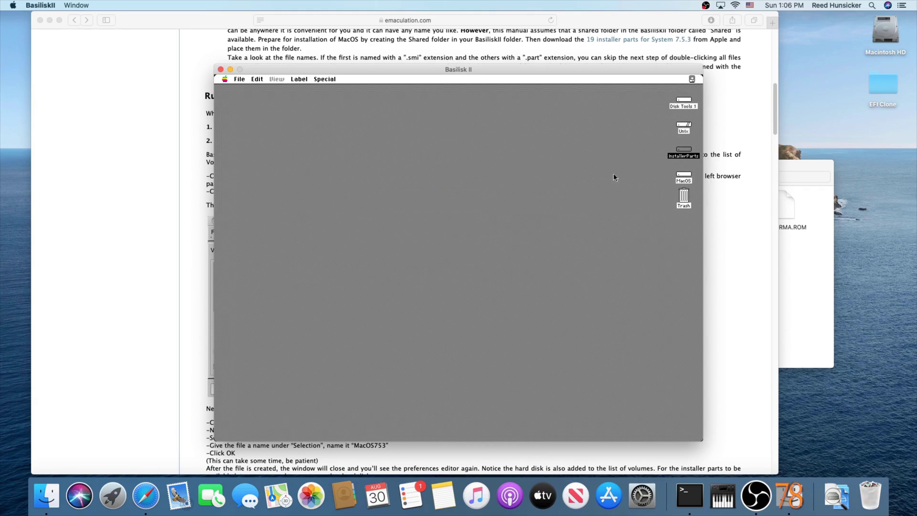
pyautogui.click(686, 178)
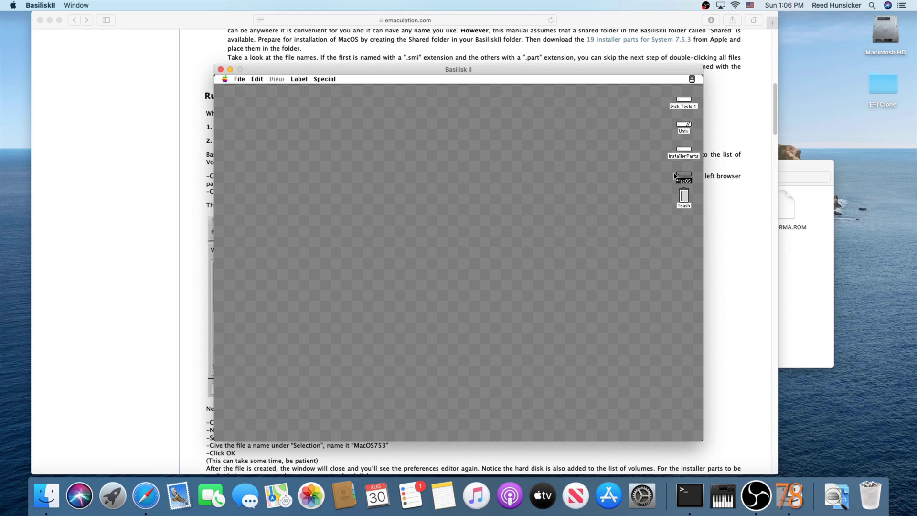
# Open System 7.5.3 01of19.smi on InstallerParts and agree to Apple's software license.
pyautogui.doubleClick(684, 150)
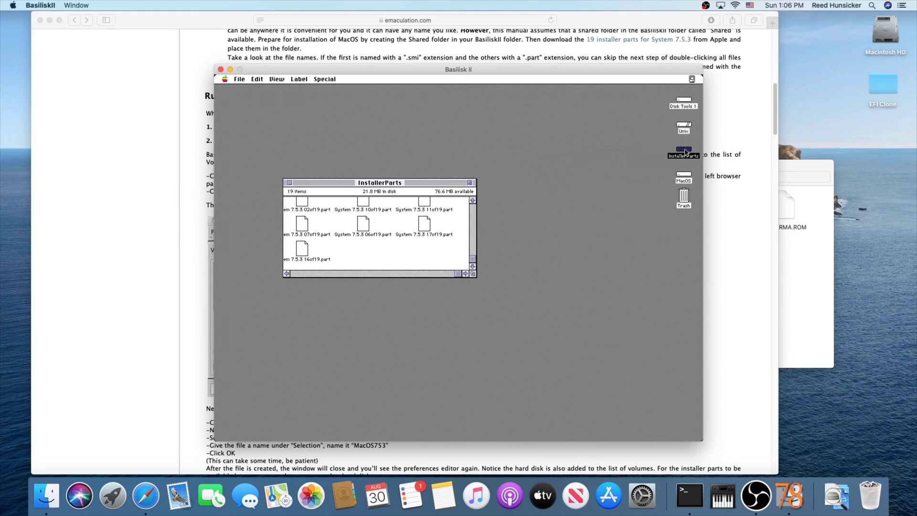
pyautogui.moveTo(471, 262); pyautogui.dragTo(472, 207)
pyautogui.click(303, 255)
pyautogui.doubleClick(302, 255)
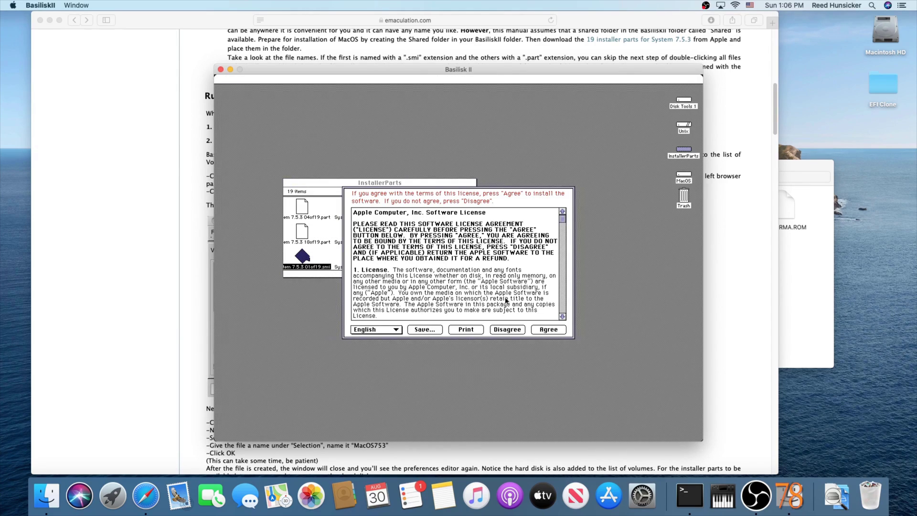
pyautogui.click(545, 329)
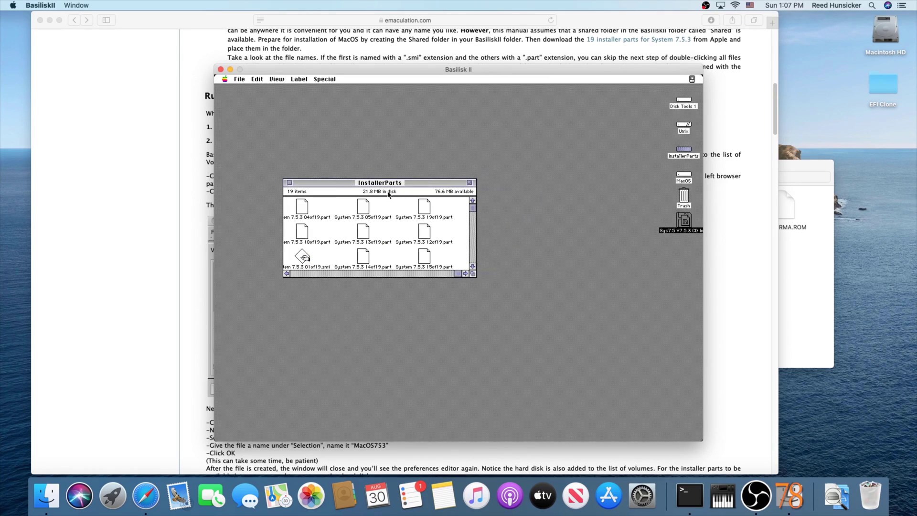
# Launch the Installer from the Sys7.5 V7.5.3 CD Inst disk and continue past the welcome screen.
pyautogui.doubleClick(684, 222)
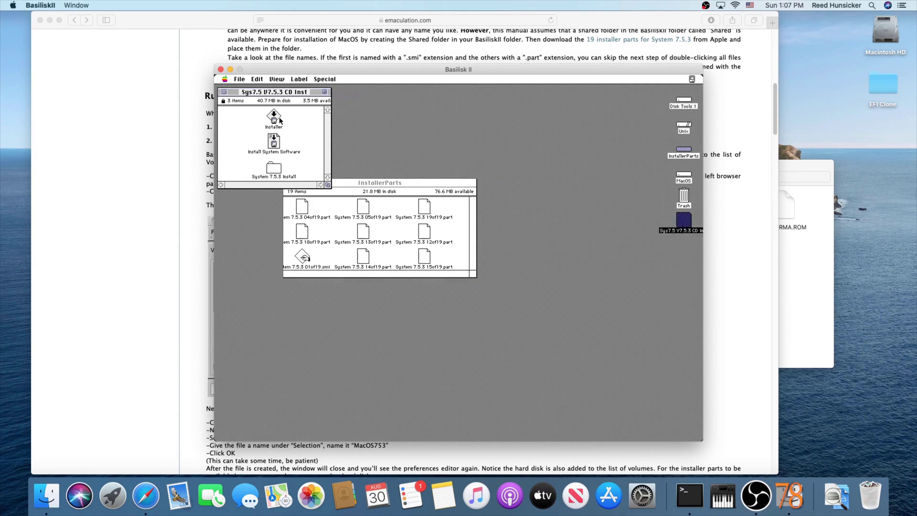
pyautogui.doubleClick(280, 120)
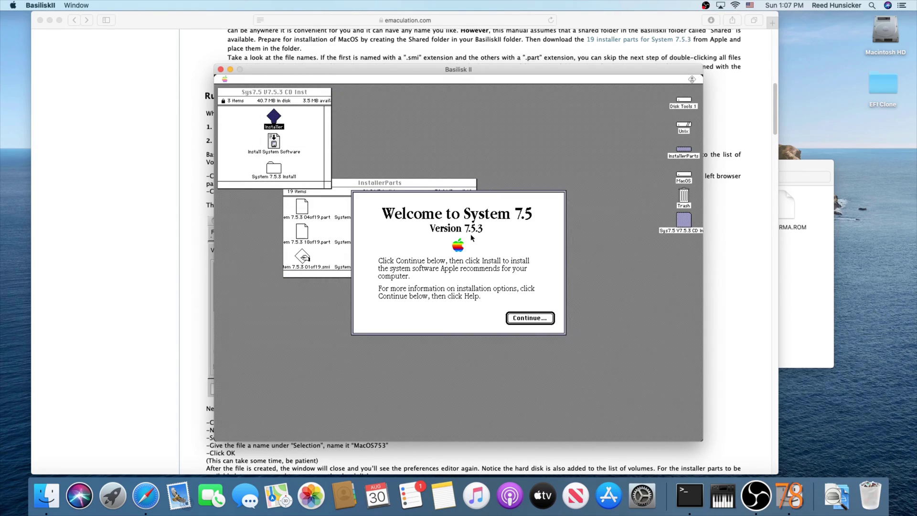
pyautogui.click(529, 319)
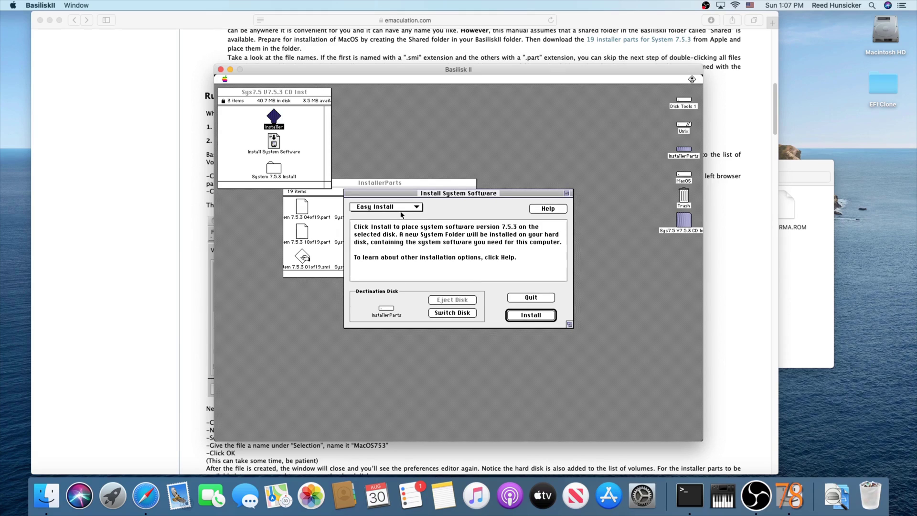
# Choose MacOS as the destination, keep Easy Install, and start installing System 7.5.3.
pyautogui.click(438, 315)
pyautogui.click(390, 207)
pyautogui.click(390, 206)
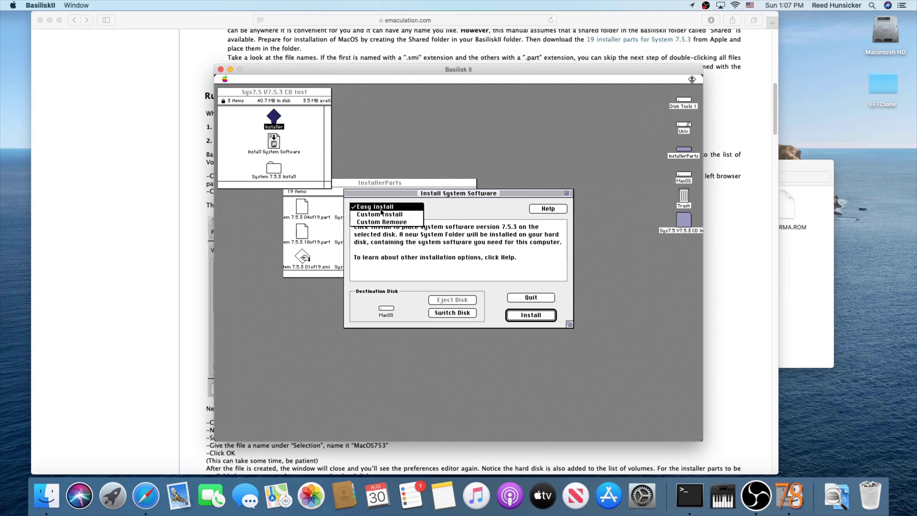
pyautogui.click(381, 210)
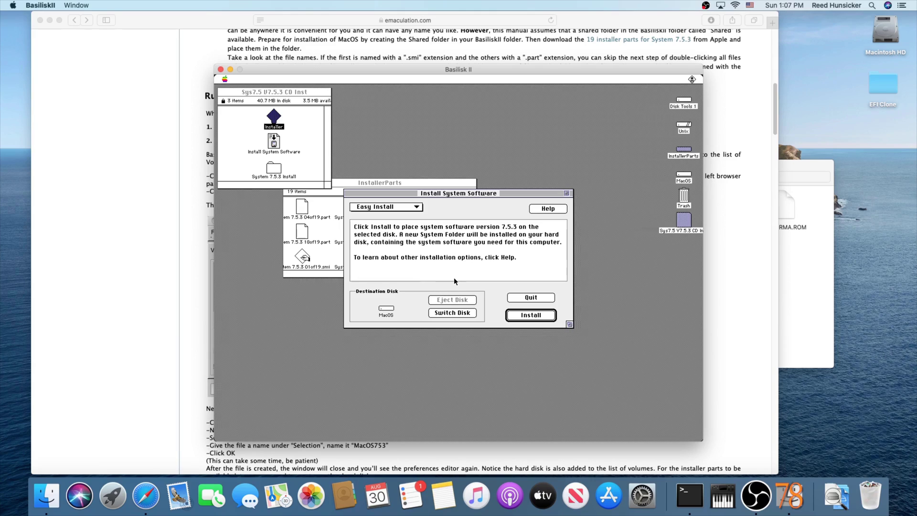
pyautogui.click(523, 316)
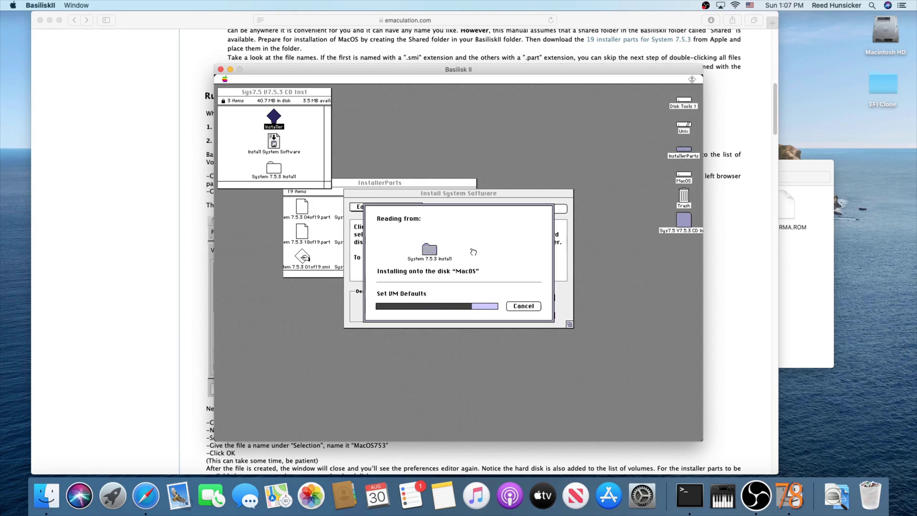
# Quit the finished installer, close the CD and InstallerParts windows, and shut down the emulated Mac.
pyautogui.click(510, 290)
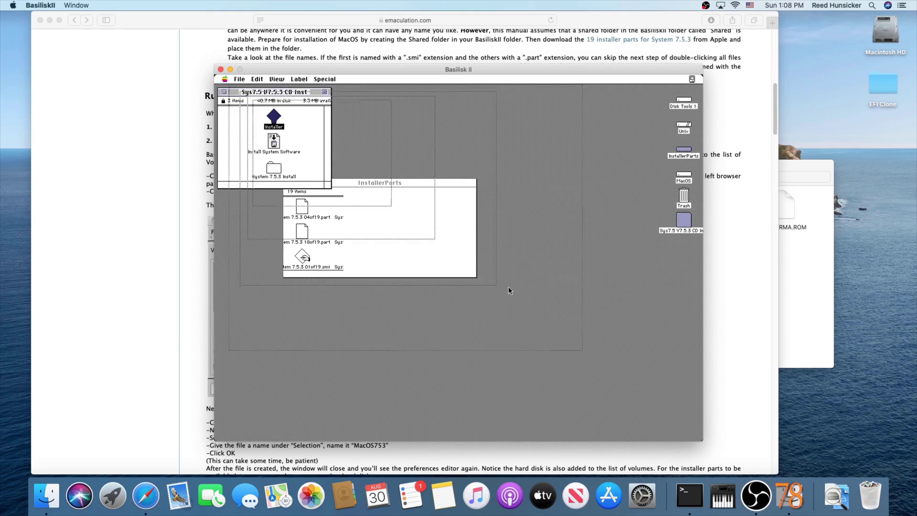
pyautogui.click(225, 92)
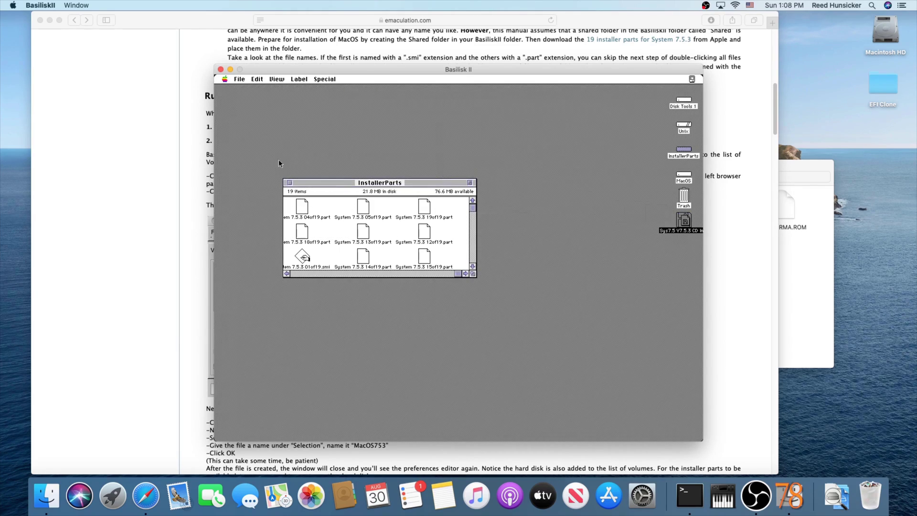
pyautogui.click(290, 183)
pyautogui.moveTo(324, 79); pyautogui.dragTo(330, 145)
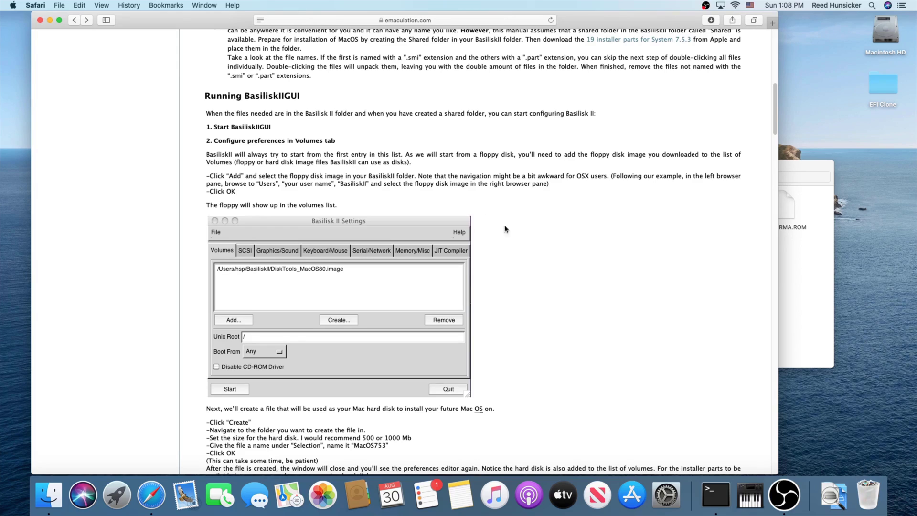
pyautogui.click(812, 246)
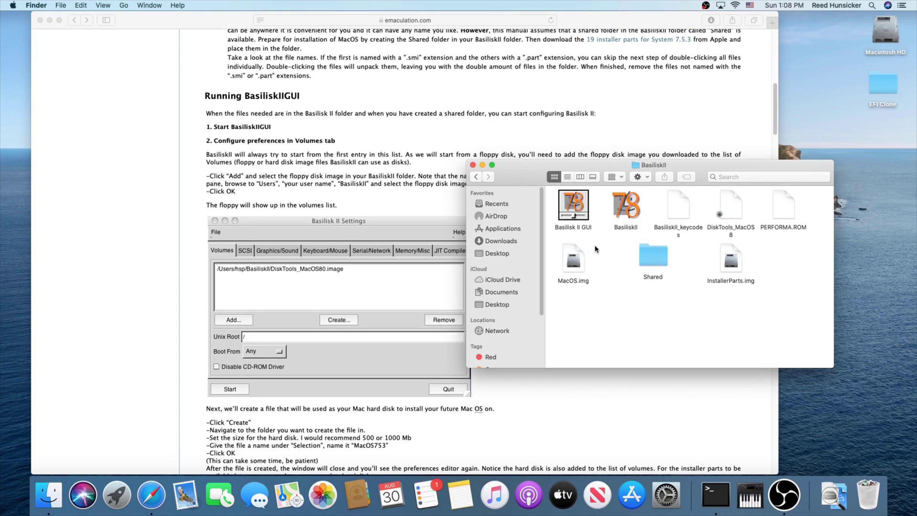
# Launch Basilisk II GUI and remove the DiskTools and InstallerParts volumes, leaving only MacOS.img.
pyautogui.doubleClick(573, 214)
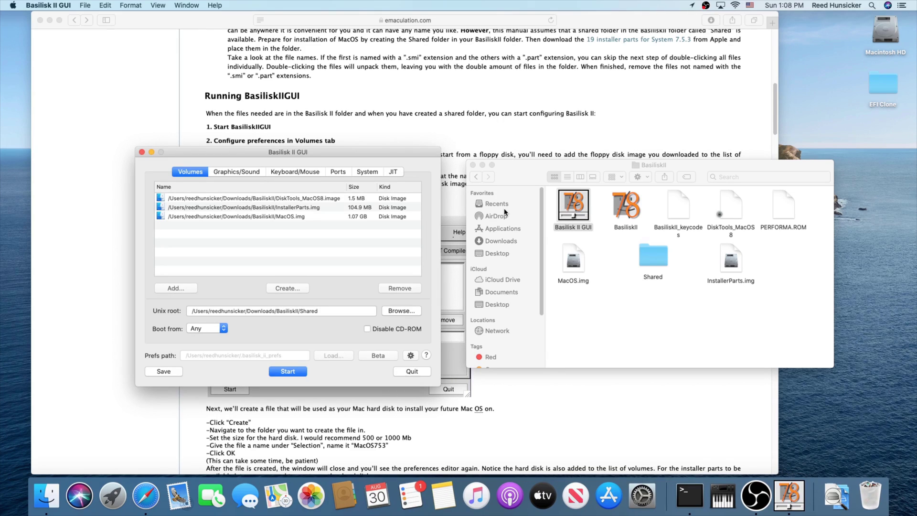
pyautogui.click(331, 203)
pyautogui.click(389, 288)
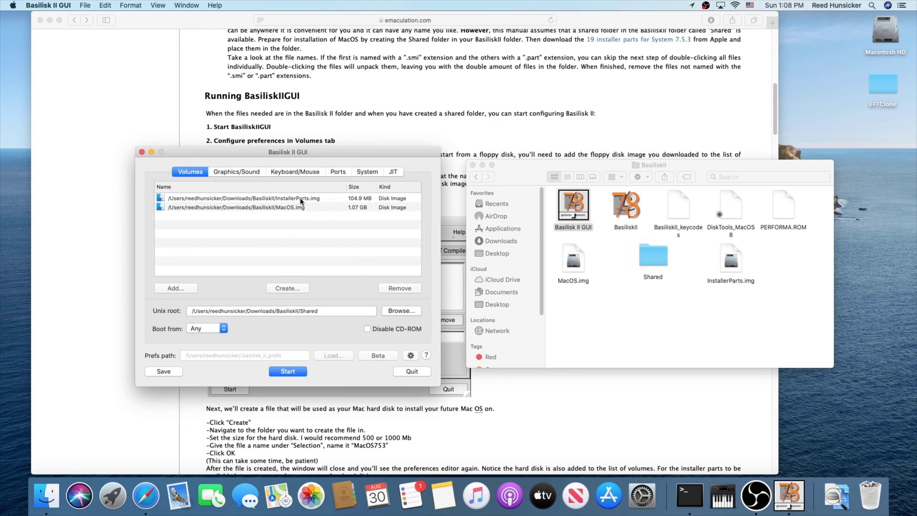
pyautogui.click(388, 287)
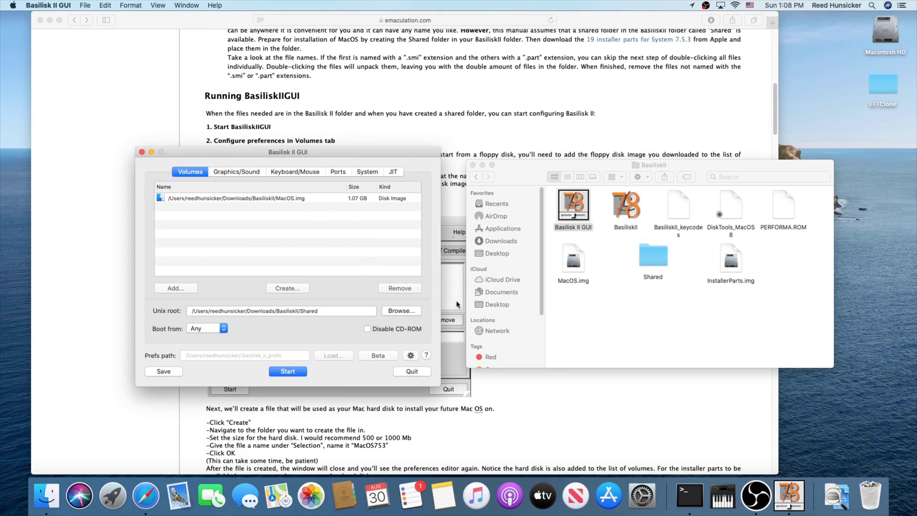
pyautogui.click(727, 263)
pyautogui.click(716, 264)
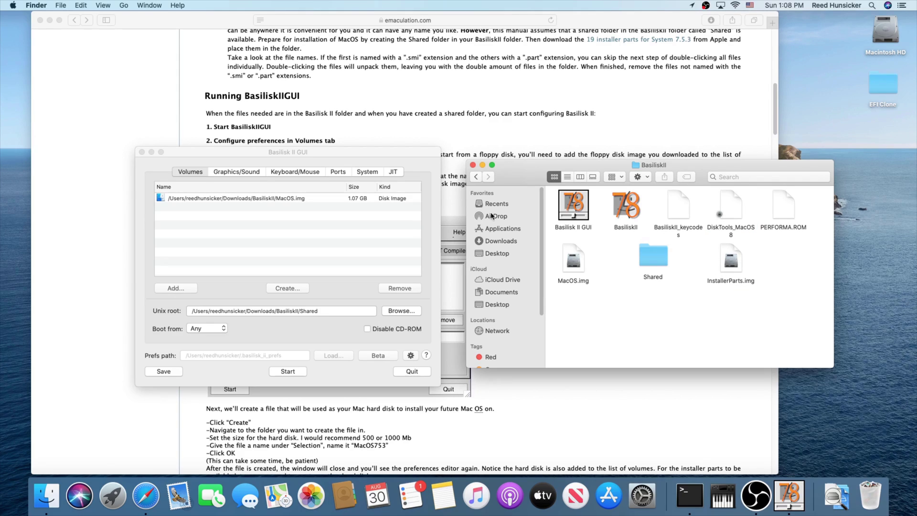
pyautogui.click(296, 229)
# Set the Mac Model ID to Mac IIci (MacOS 7.x) and start the emulator.
pyautogui.click(359, 173)
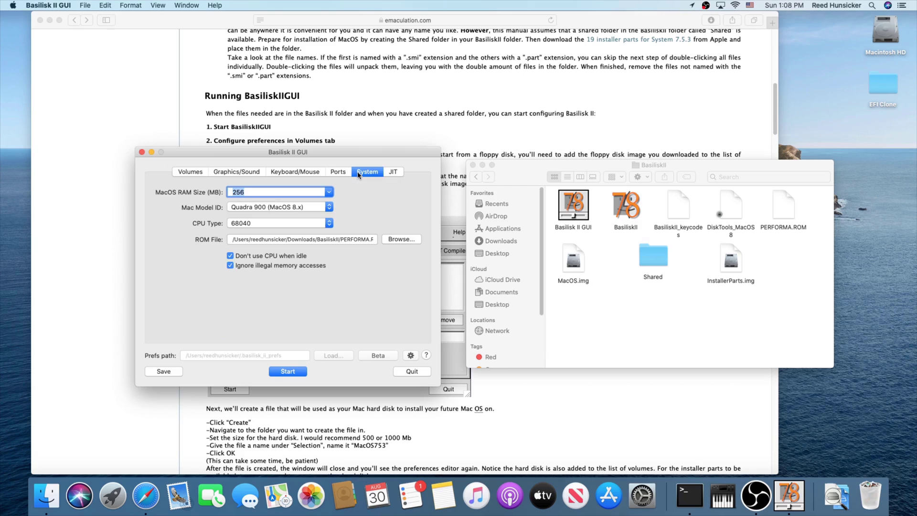
pyautogui.click(302, 207)
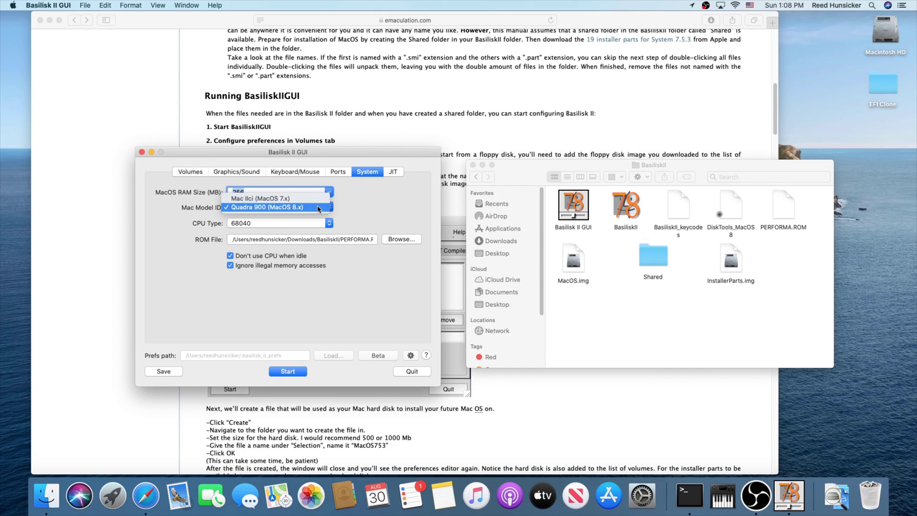
pyautogui.click(250, 200)
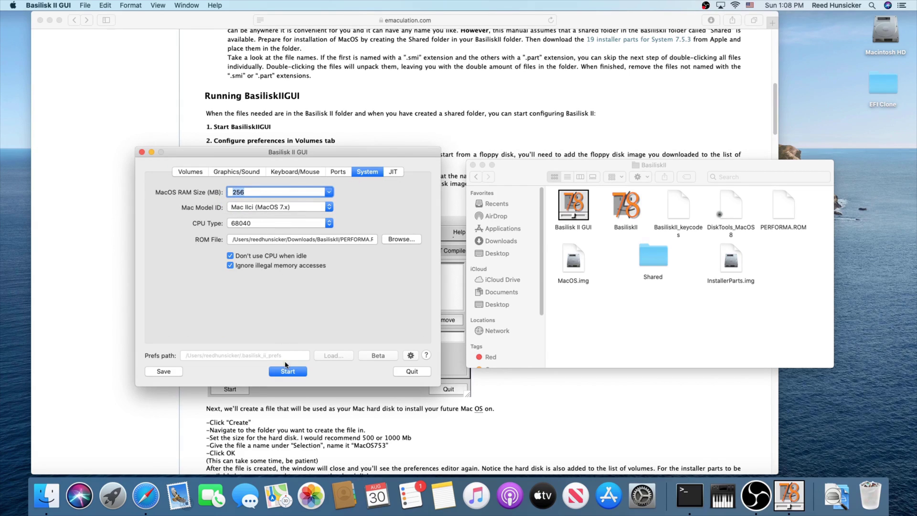
pyautogui.click(286, 367)
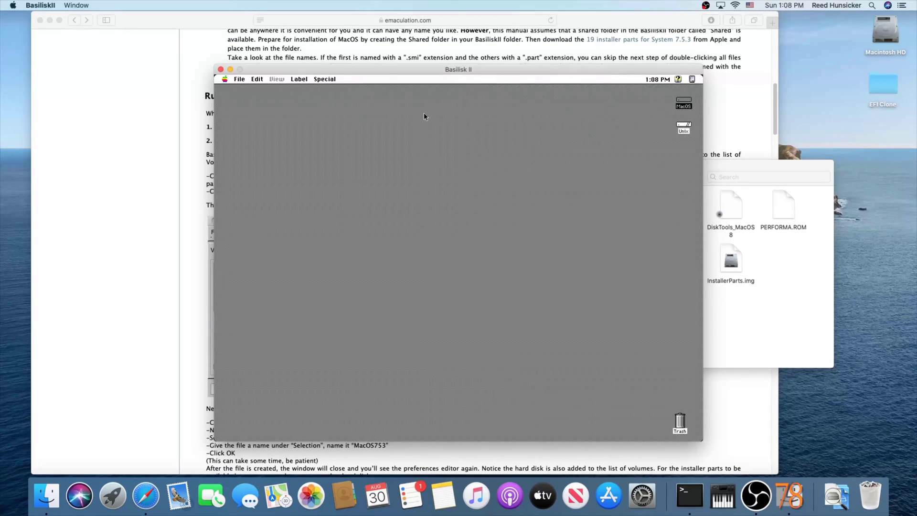
# Shut down the emulated Mac via Special > Shut Down after System 7.5.3 boots from MacOS.
pyautogui.click(753, 277)
pyautogui.click(586, 270)
pyautogui.click(579, 312)
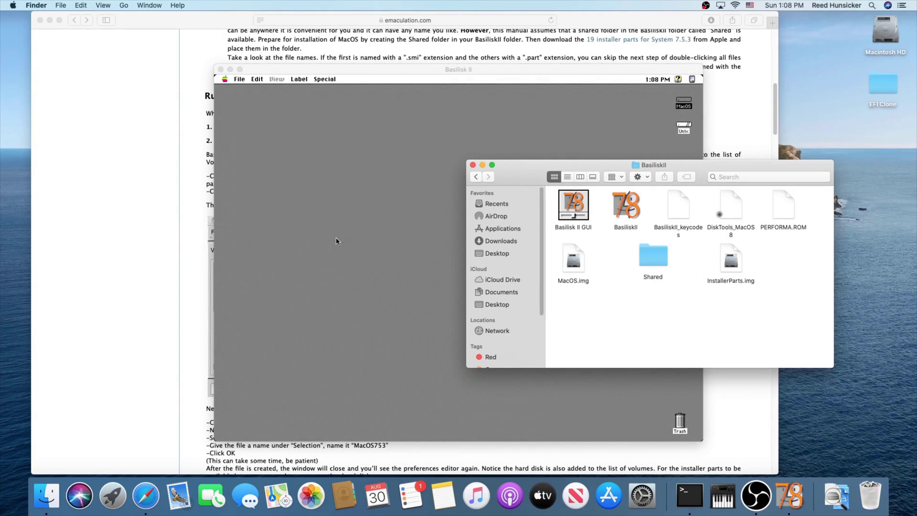
pyautogui.click(336, 241)
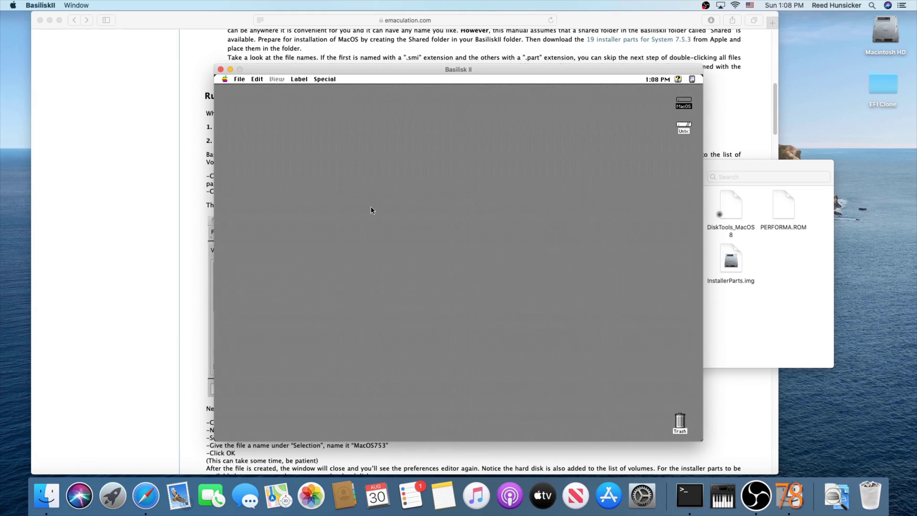
pyautogui.moveTo(326, 79); pyautogui.dragTo(293, 108)
pyautogui.click(325, 79)
pyautogui.moveTo(324, 79); pyautogui.dragTo(338, 142)
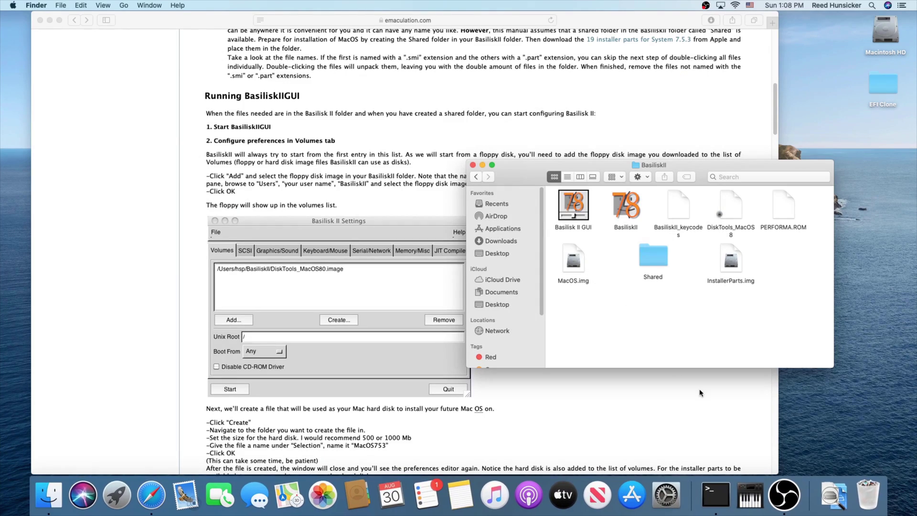
pyautogui.click(756, 495)
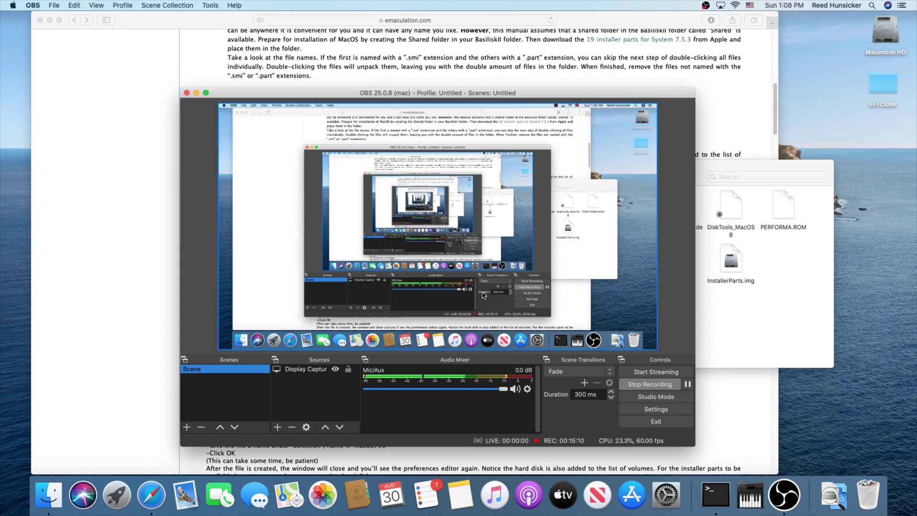